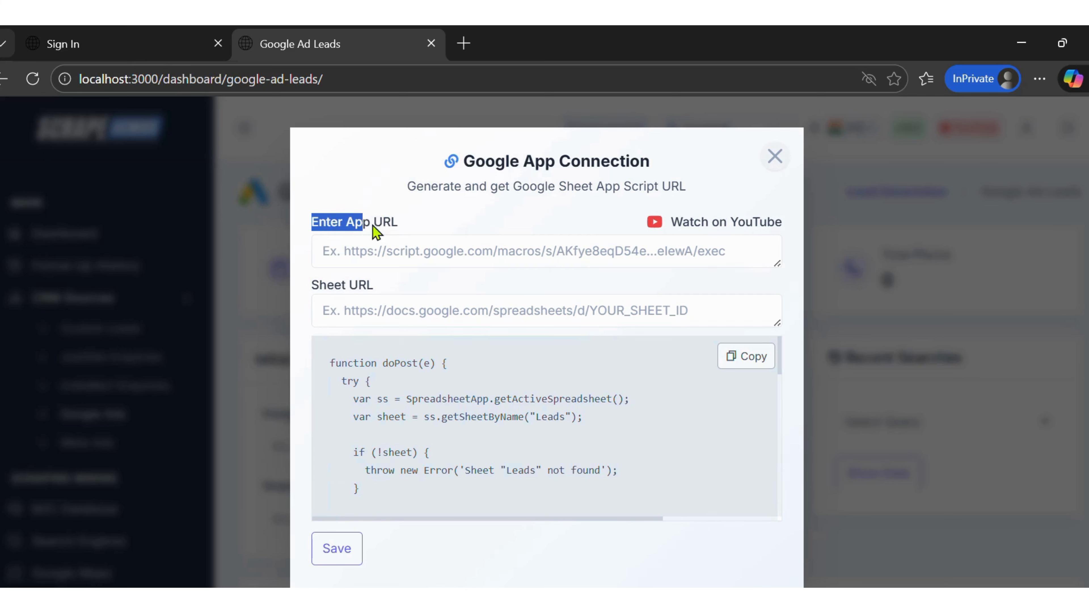
# - Copy the Apps Script code provided in the Google App Connection dialog
pyautogui.click(371, 248)
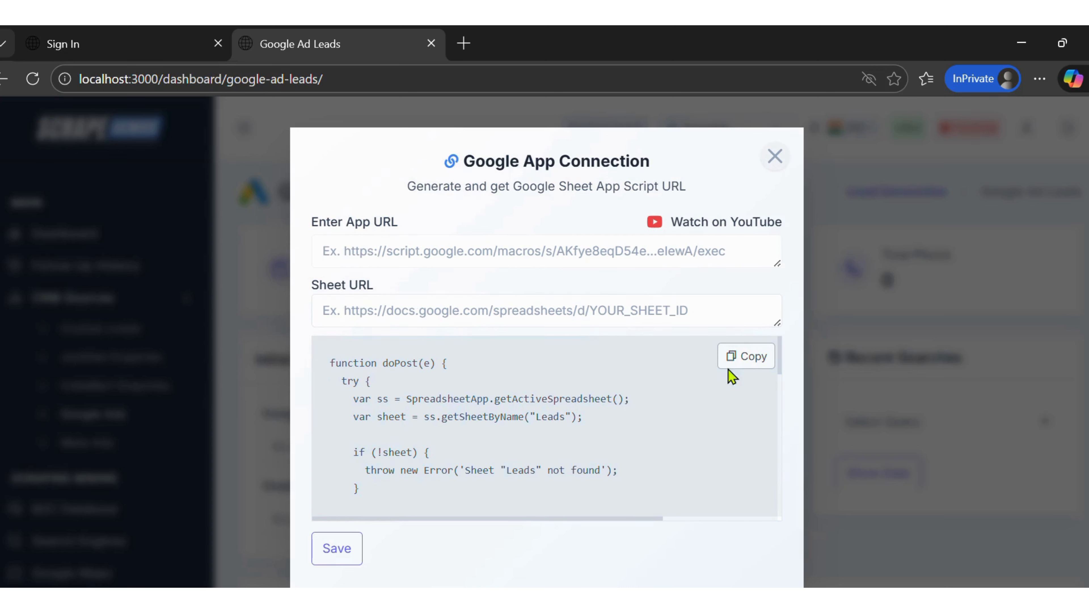
pyautogui.click(736, 369)
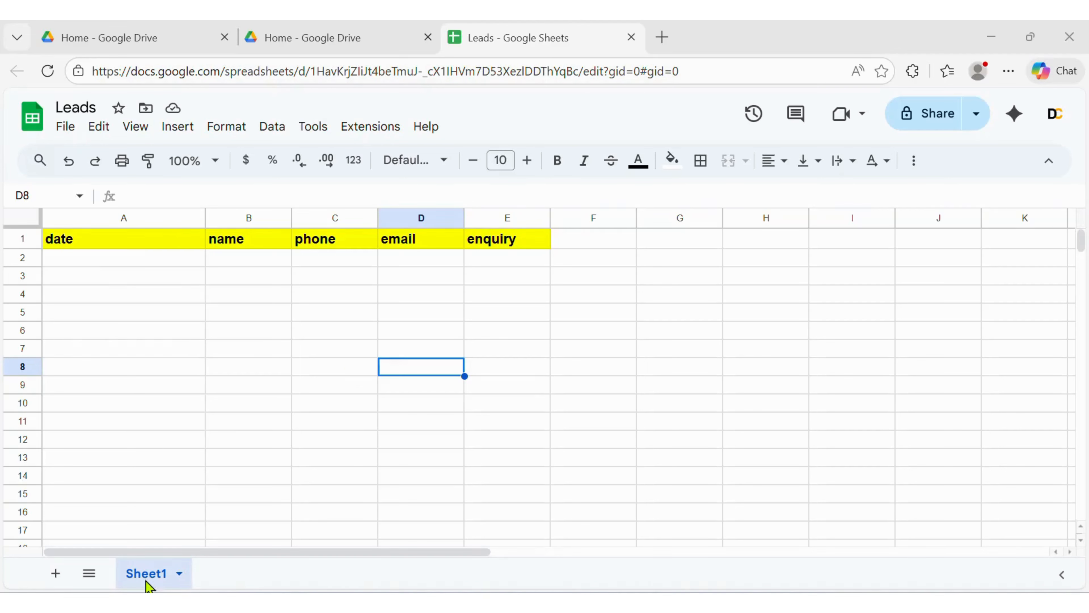
# - Rename the spreadsheet's Sheet1 tab to Leads
pyautogui.click(179, 573)
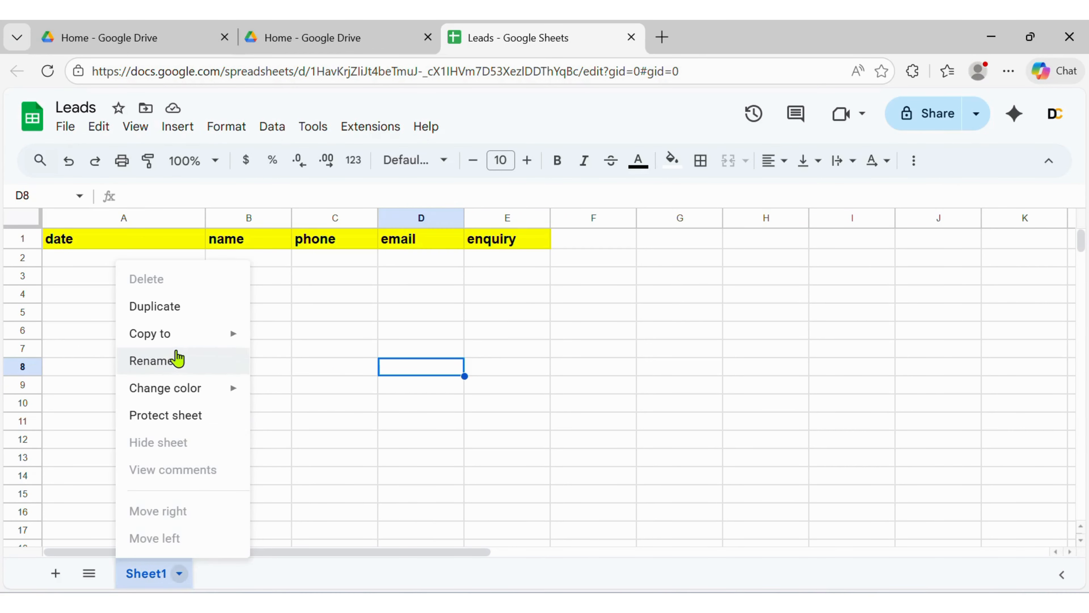
pyautogui.click(167, 363)
pyautogui.write('Leads')
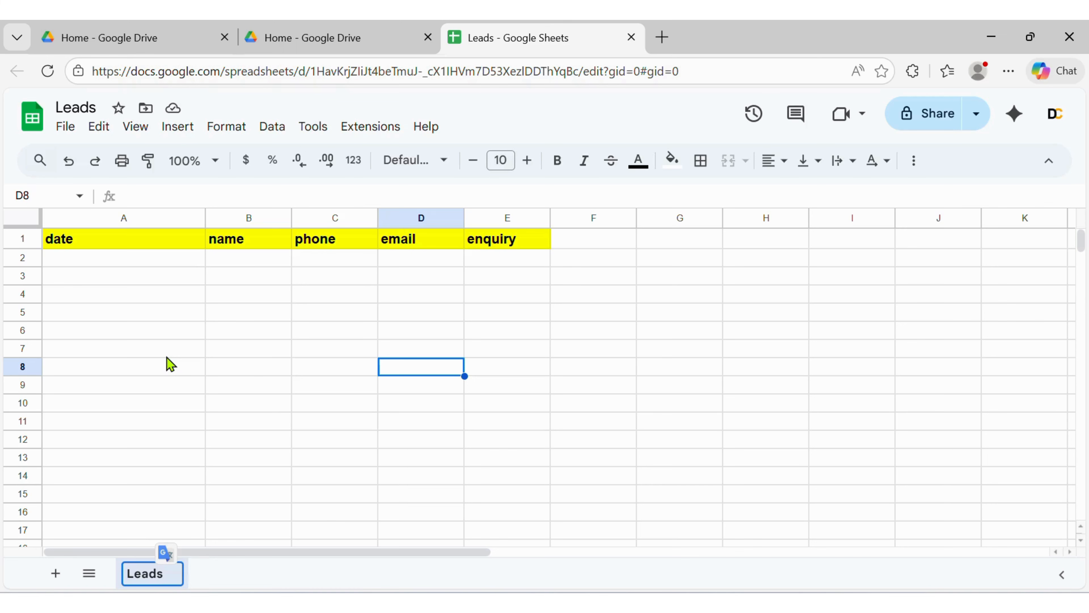
pyautogui.click(259, 412)
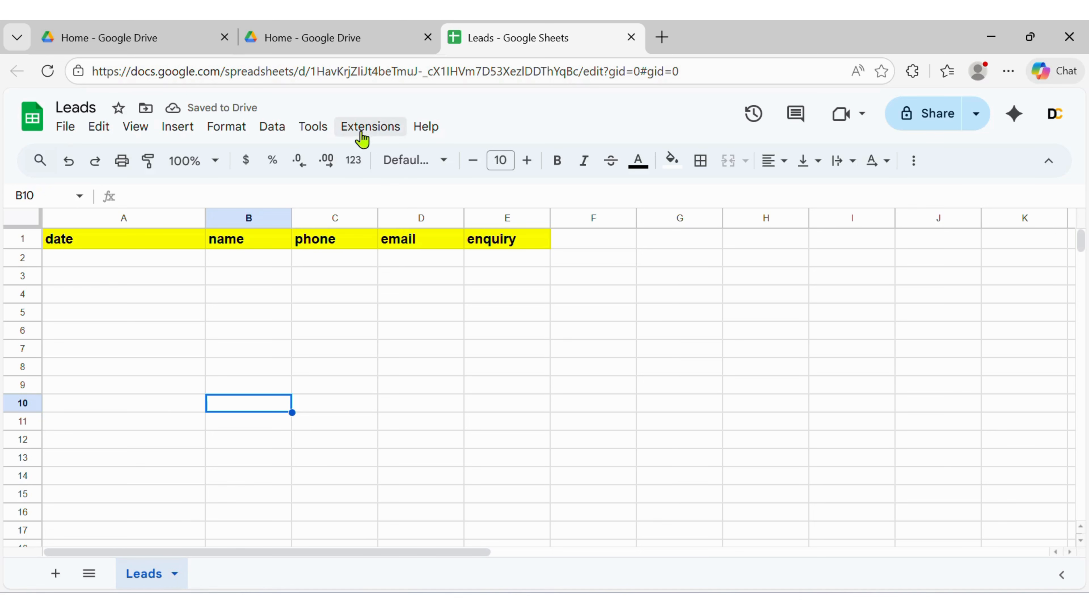
# - Open Apps Script for the spreadsheet and replace the default function with the copied script code
pyautogui.click(377, 133)
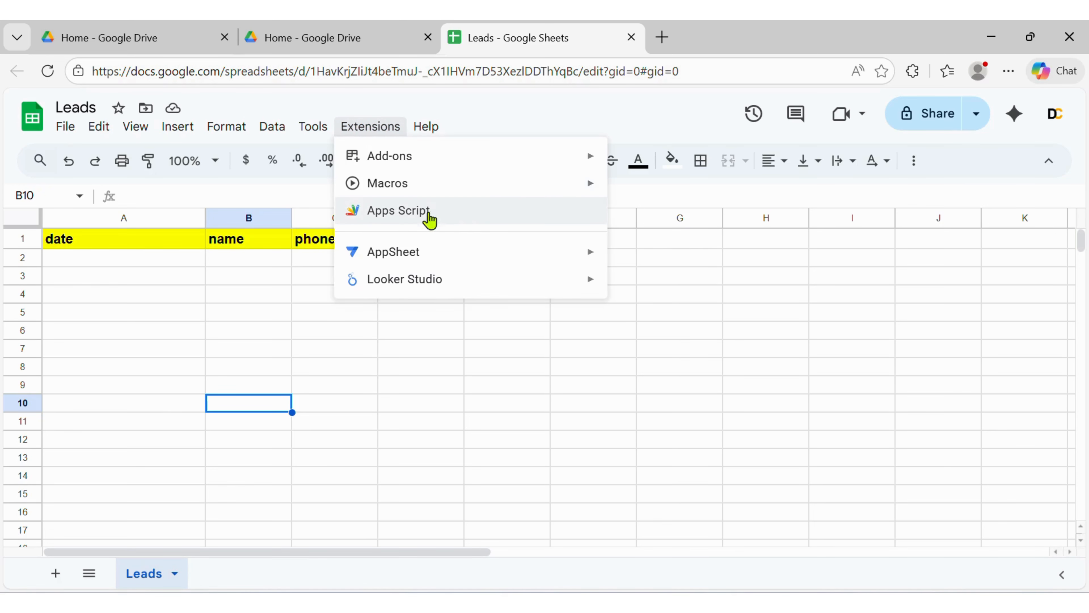
pyautogui.click(454, 213)
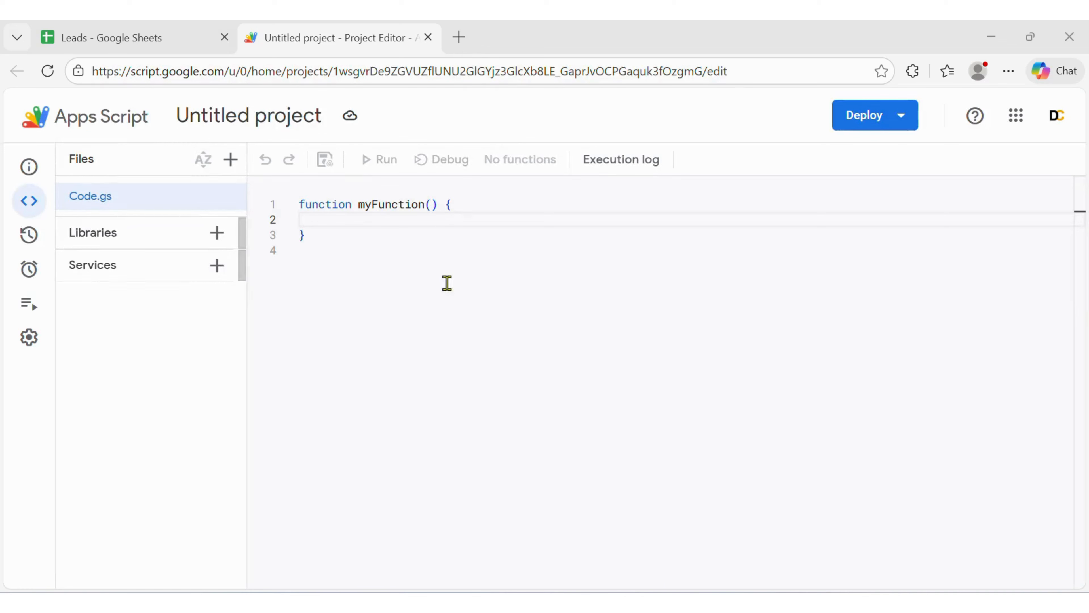
pyautogui.click(367, 266)
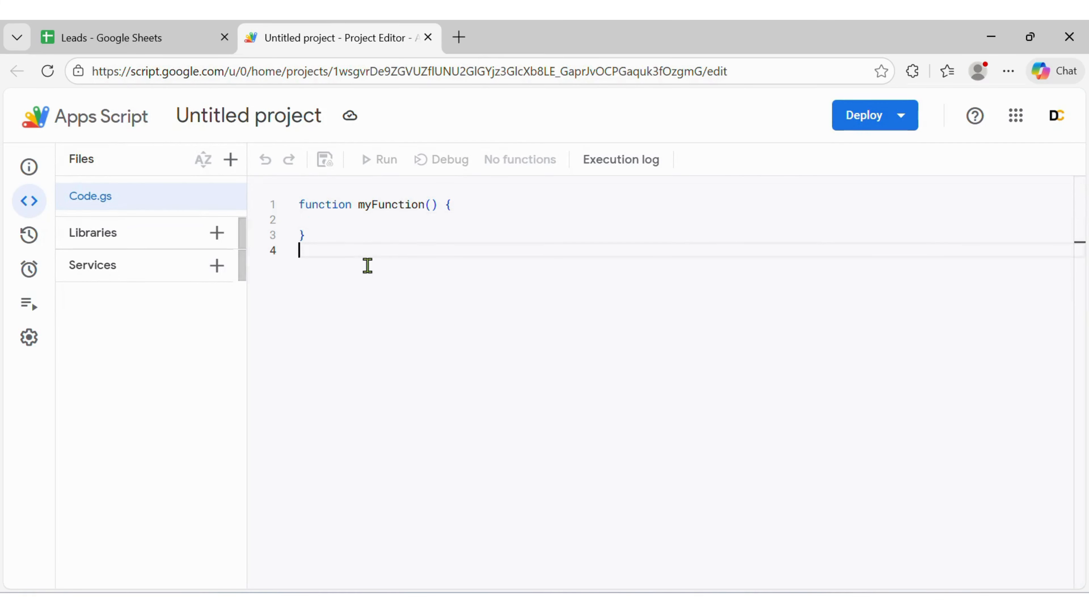
pyautogui.hotkey('ctrl', 'a')
pyautogui.hotkey('ctrl', 'v')
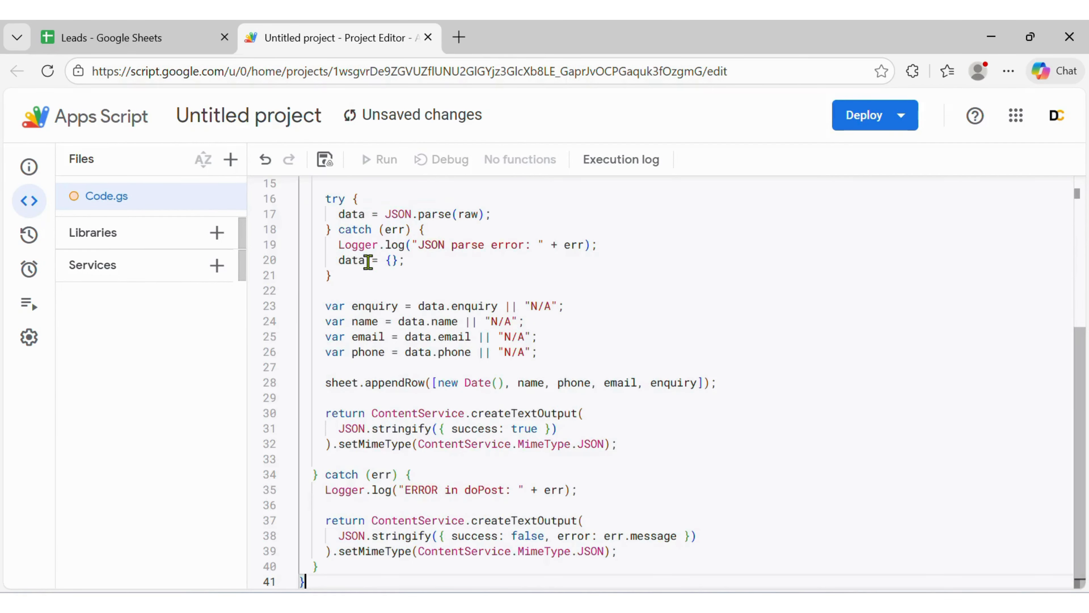
pyautogui.click(607, 322)
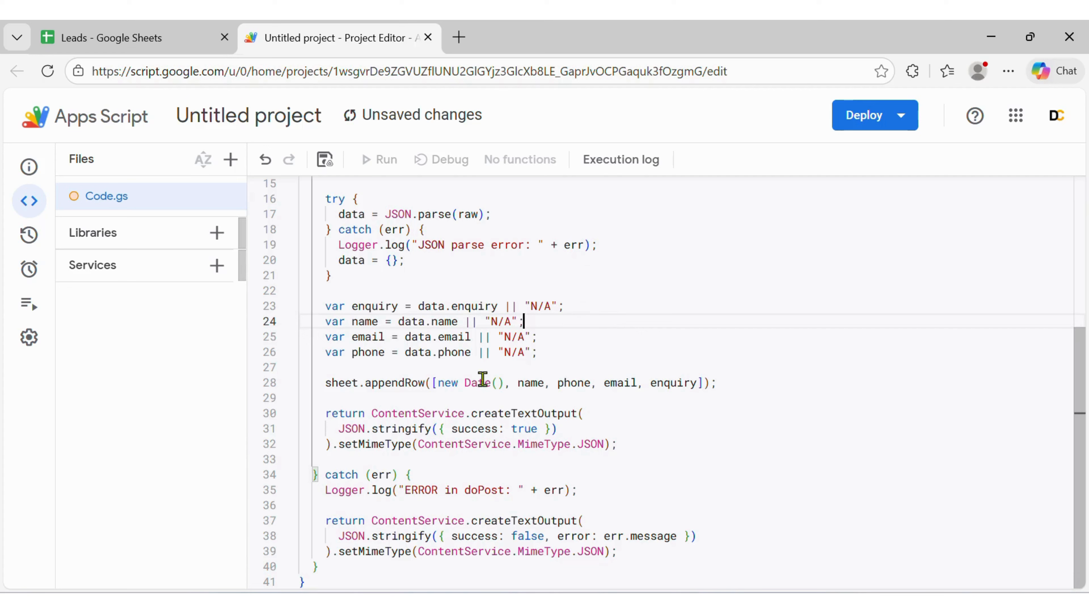
# - Create a new Web app deployment described as New Leads, with access for Anyone, and deploy it
pyautogui.click(862, 123)
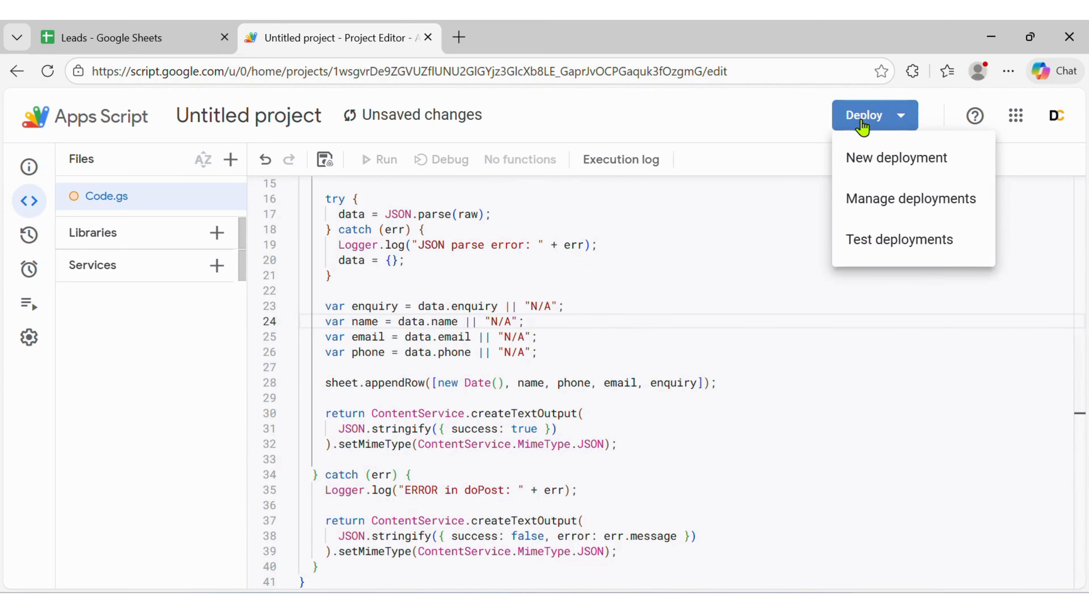
pyautogui.click(923, 159)
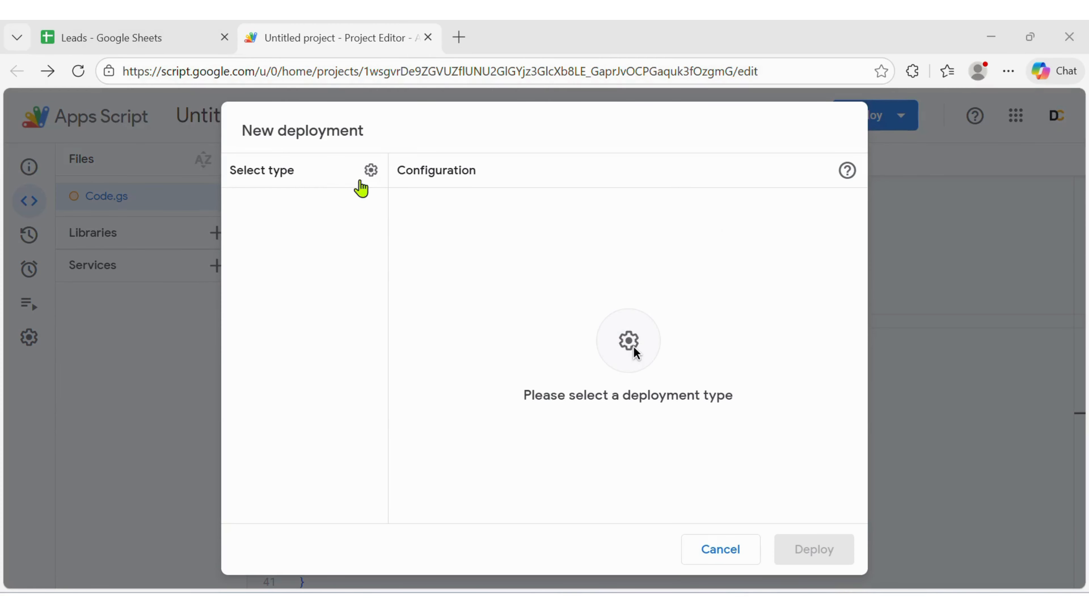
pyautogui.click(372, 170)
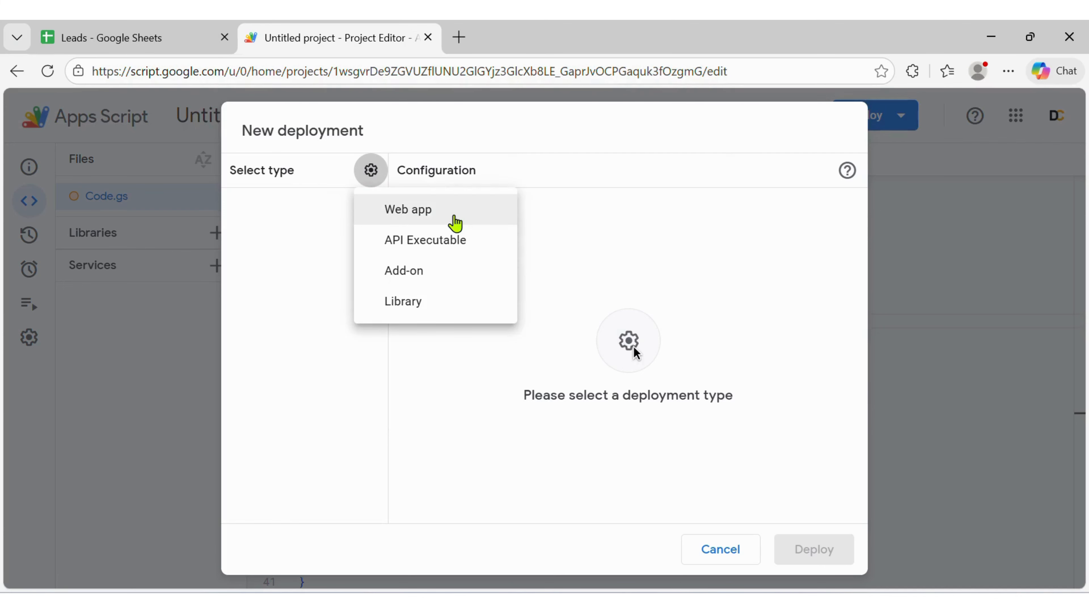
pyautogui.click(443, 212)
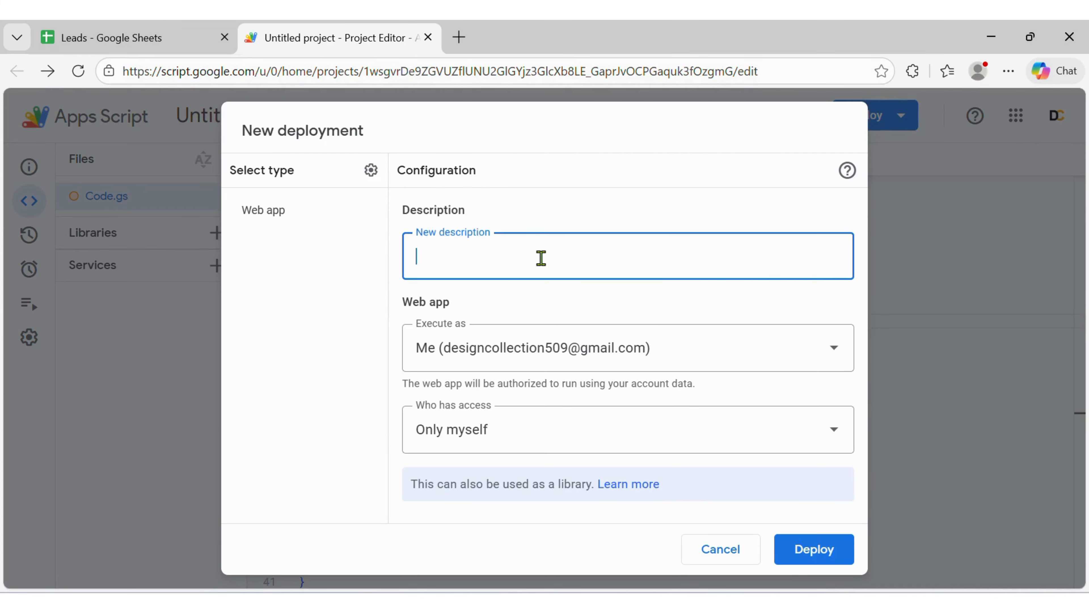
pyautogui.write('New Leads')
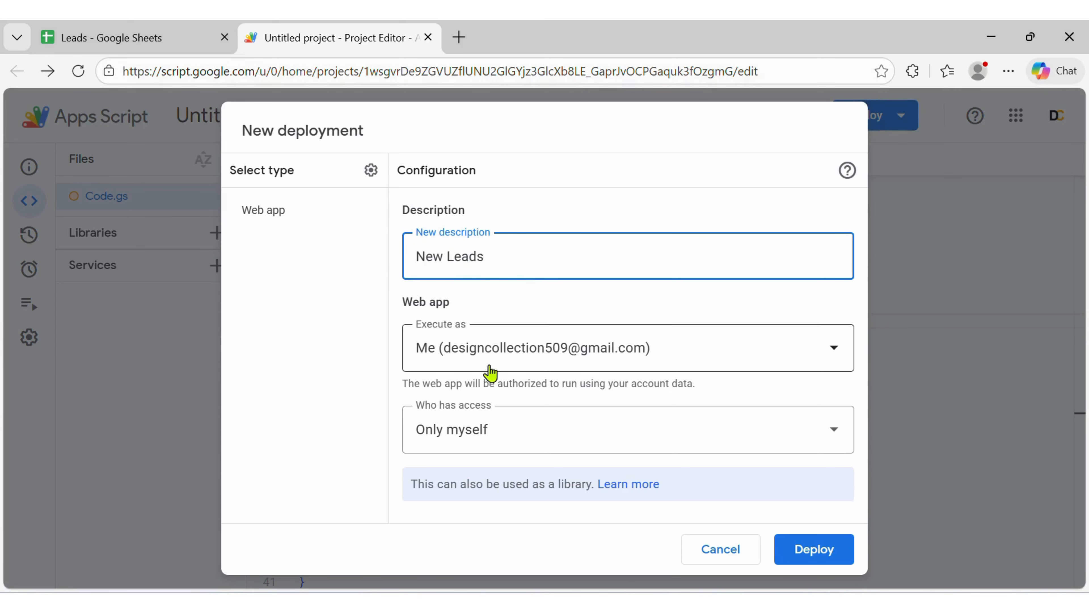
pyautogui.click(488, 427)
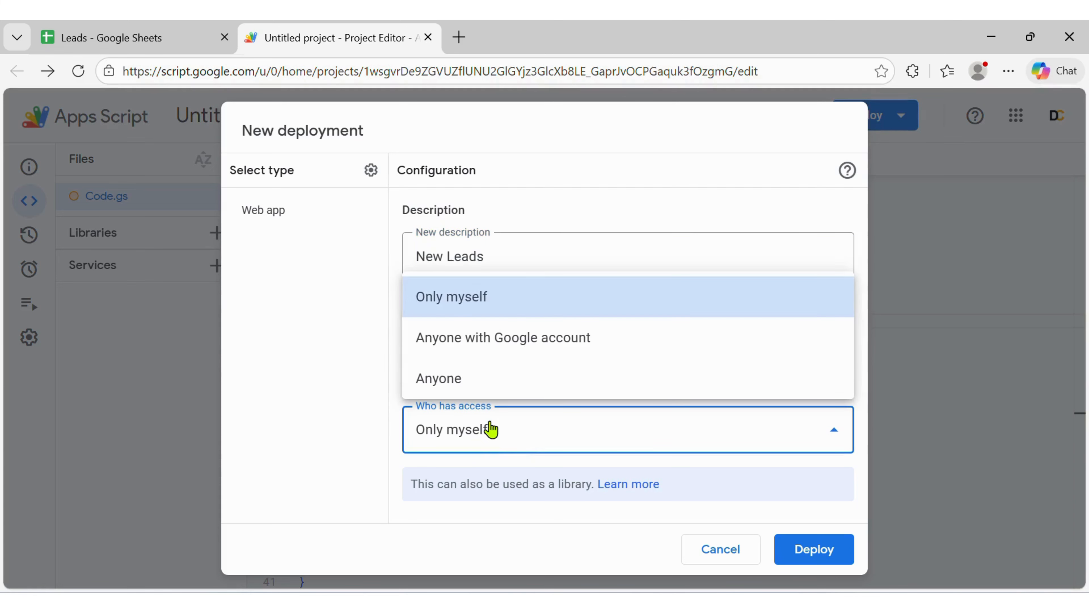
pyautogui.click(505, 379)
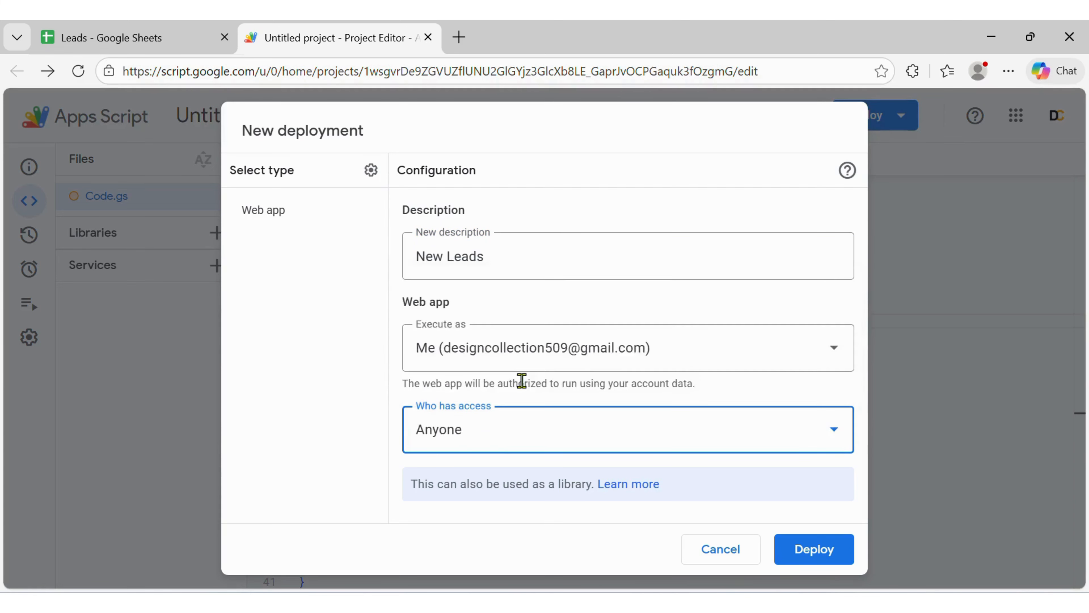
pyautogui.click(810, 552)
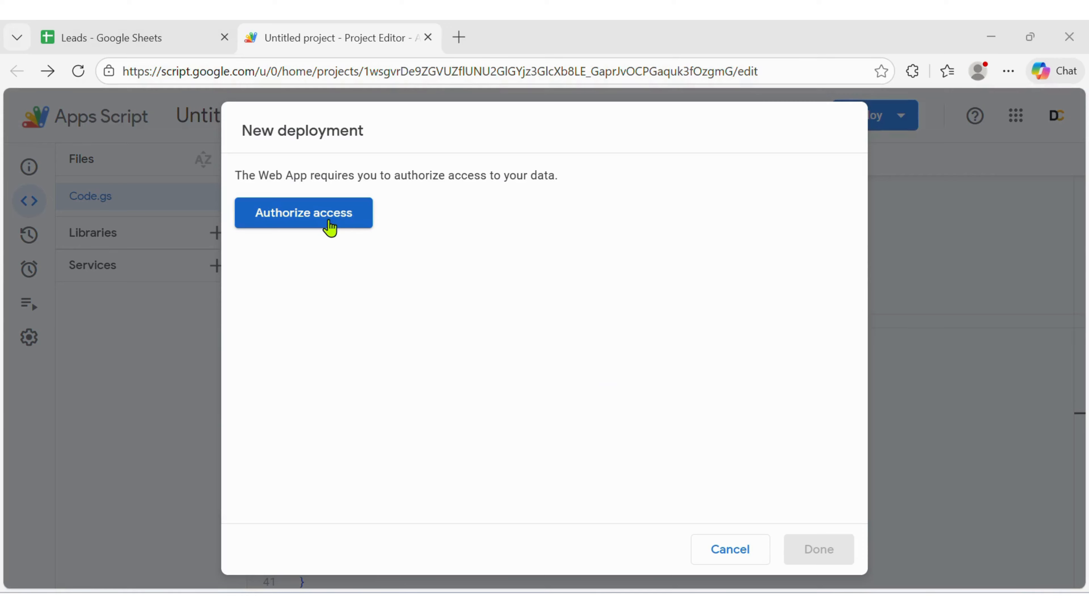
# - Authorize the deployment's access with the Google account, proceeding past the unverified app warning and continuing
pyautogui.click(330, 227)
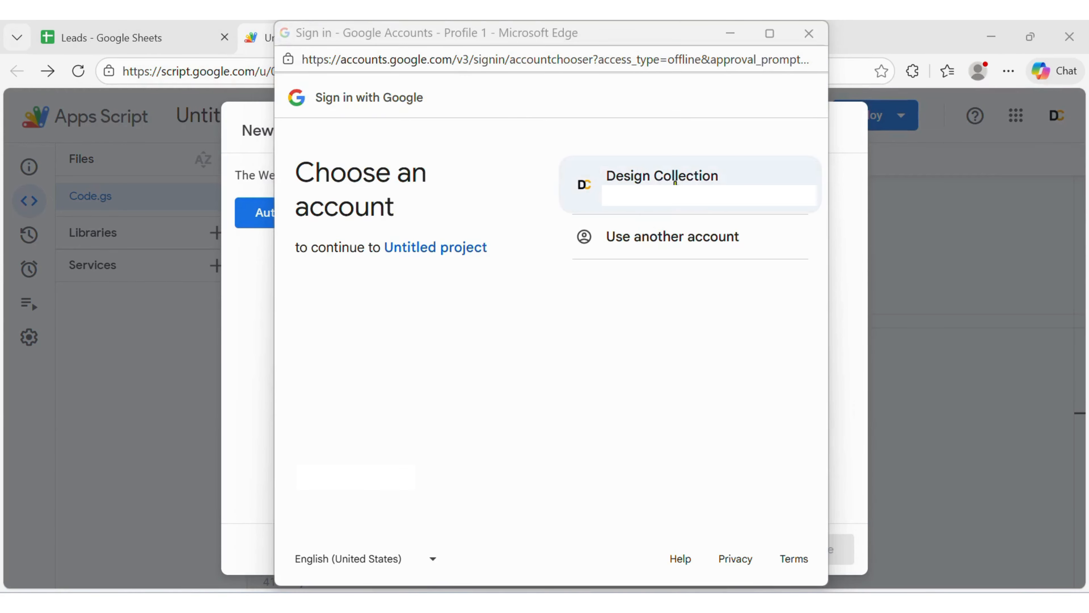
pyautogui.click(675, 180)
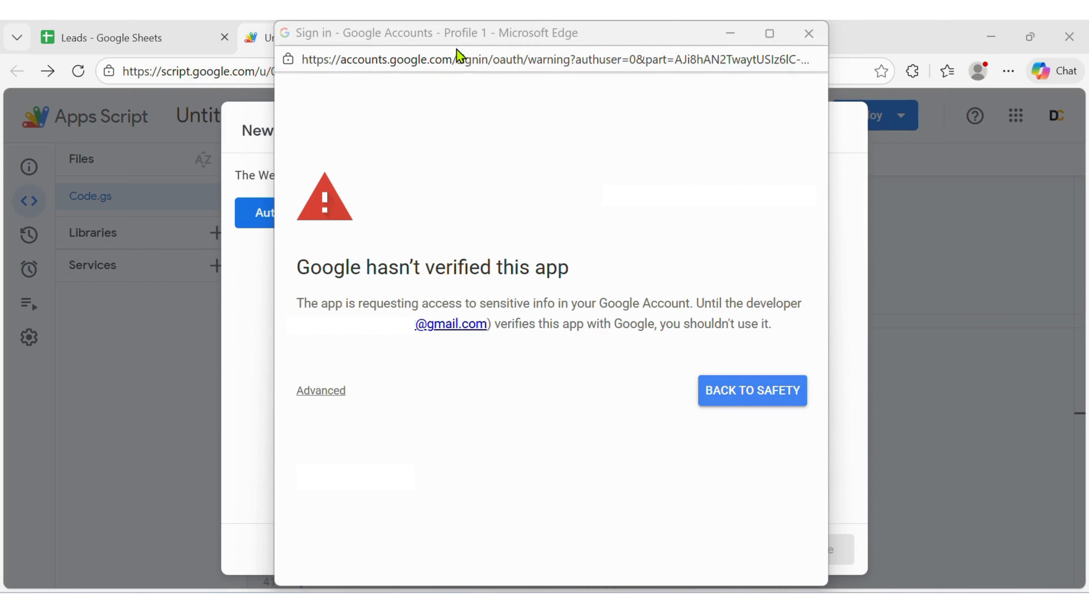
pyautogui.click(332, 392)
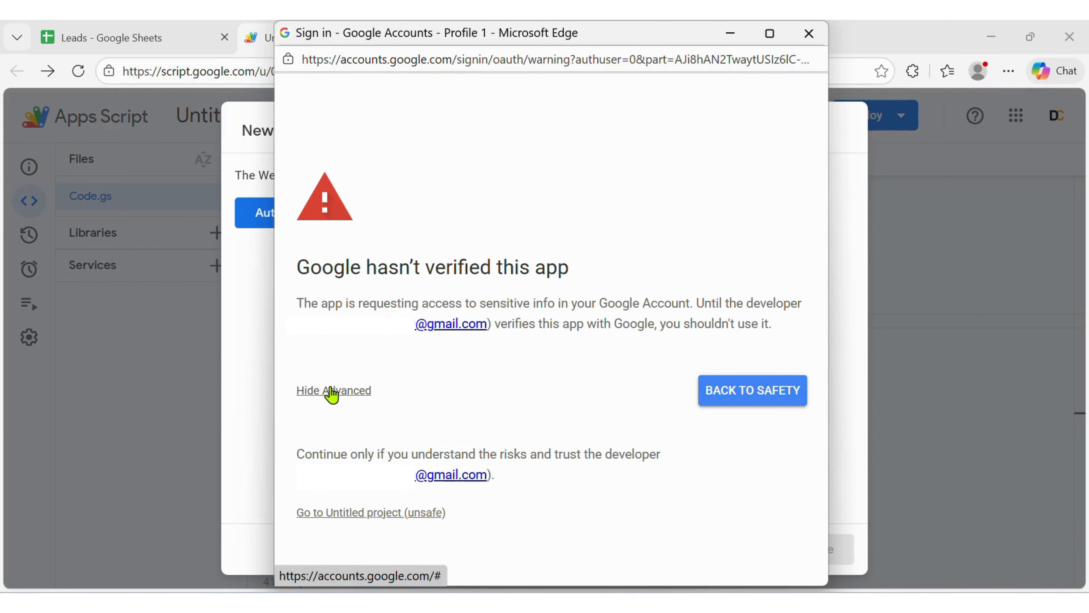
pyautogui.click(372, 513)
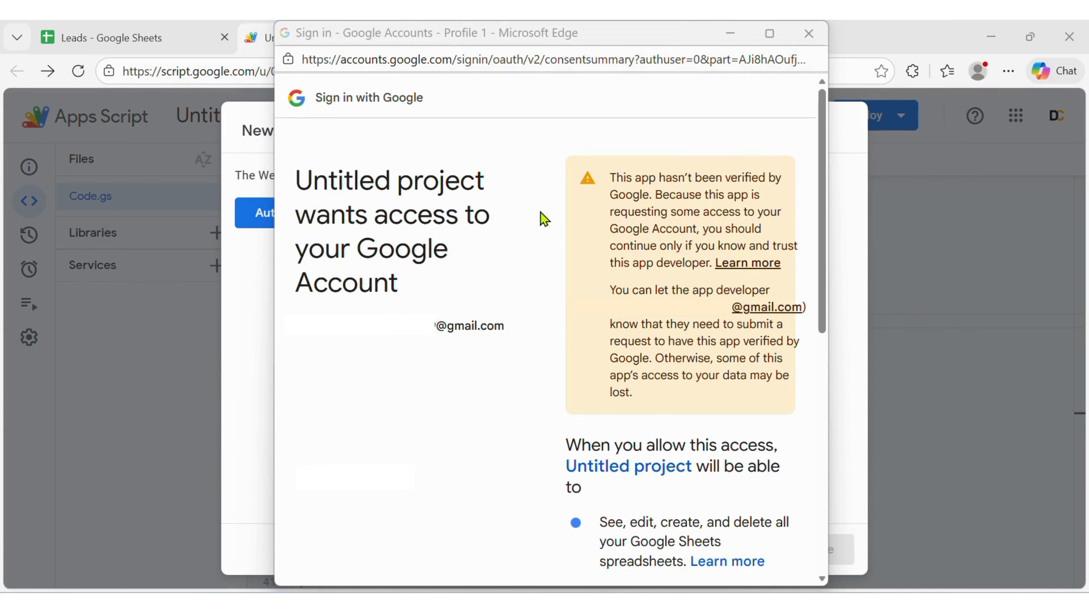
pyautogui.scroll(-10, 548, 187)
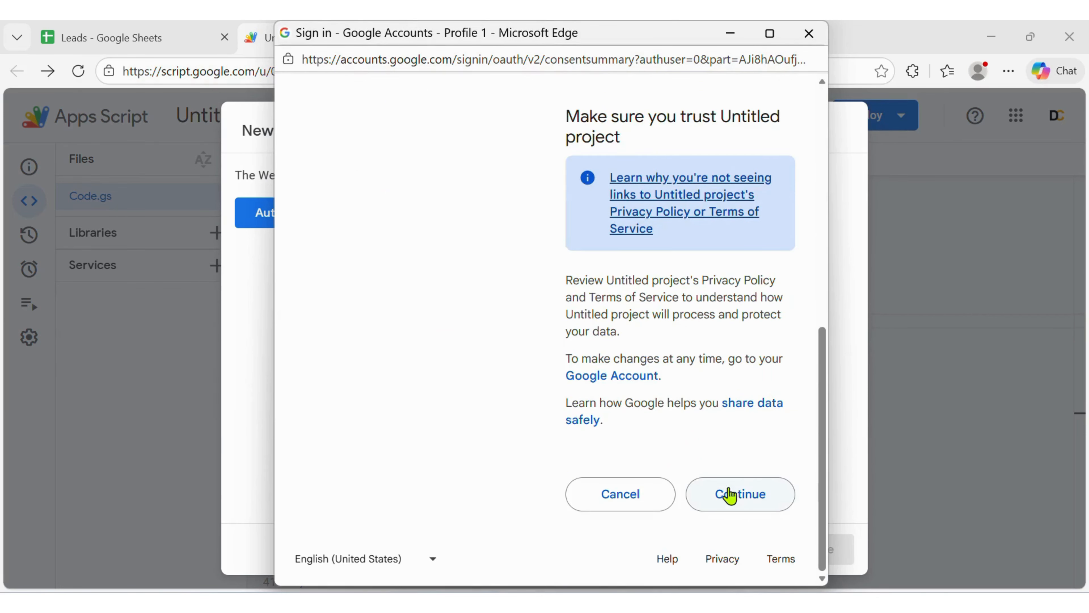
pyautogui.click(752, 504)
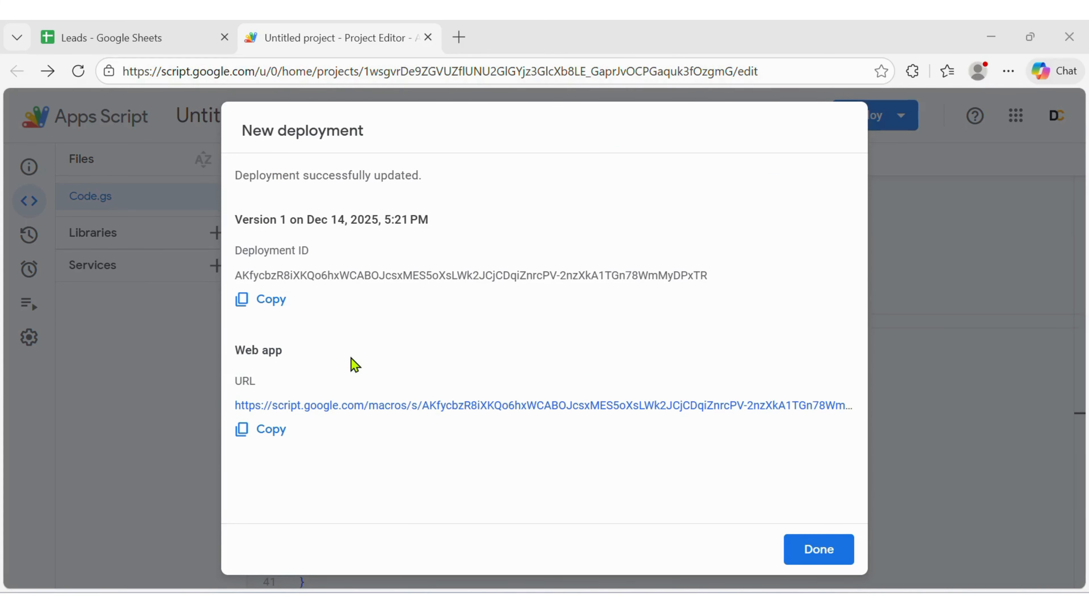
# - Copy the web app URL, close the deployment dialog, and switch back to the dashboard window
pyautogui.click(264, 434)
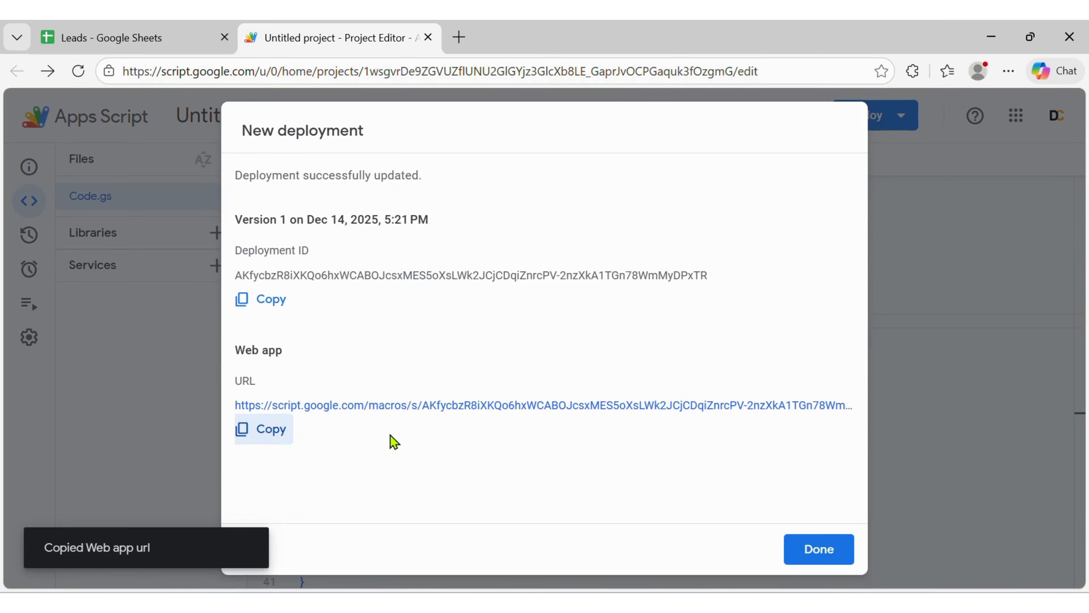
pyautogui.click(818, 549)
pyautogui.moveTo(605, 600)
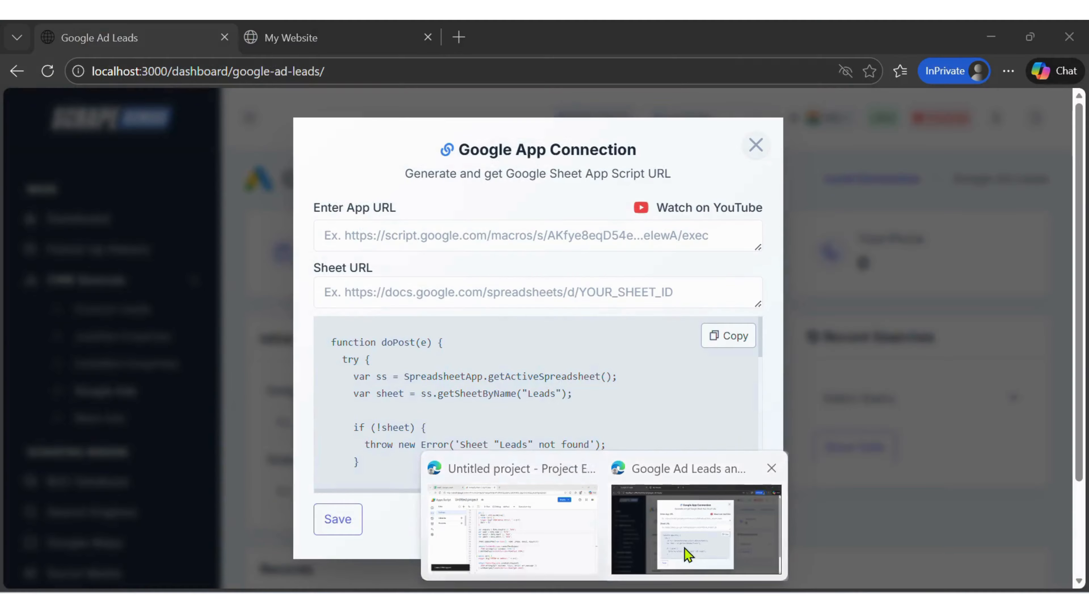
pyautogui.click(688, 553)
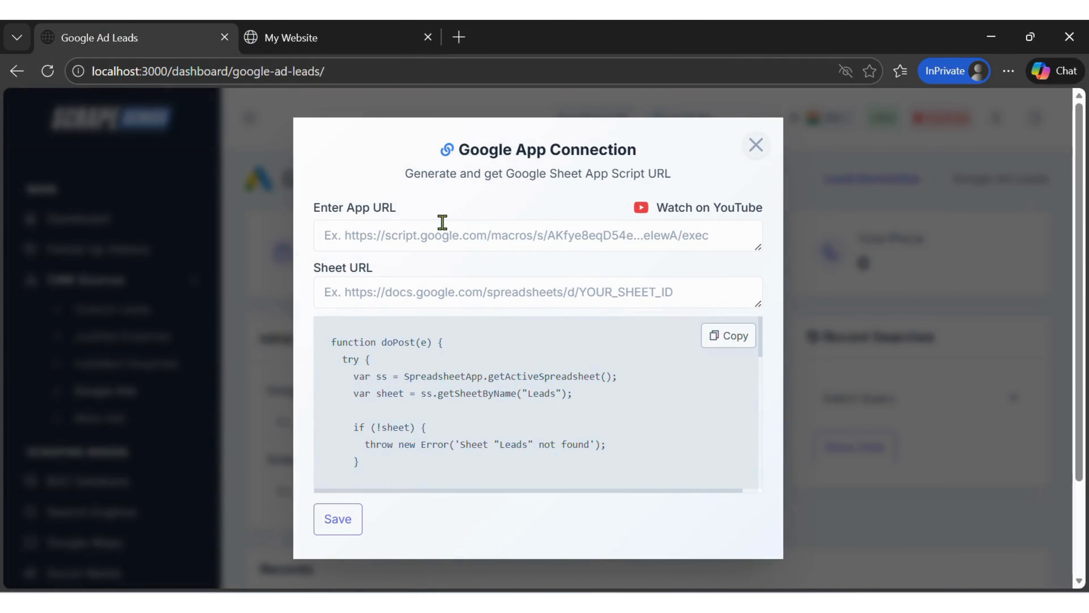
# - Paste the web app URL into the Enter App URL field of the connection dialog
pyautogui.moveTo(322, 213); pyautogui.dragTo(408, 218)
pyautogui.click(359, 244)
pyautogui.hotkey('ctrl', 'v')
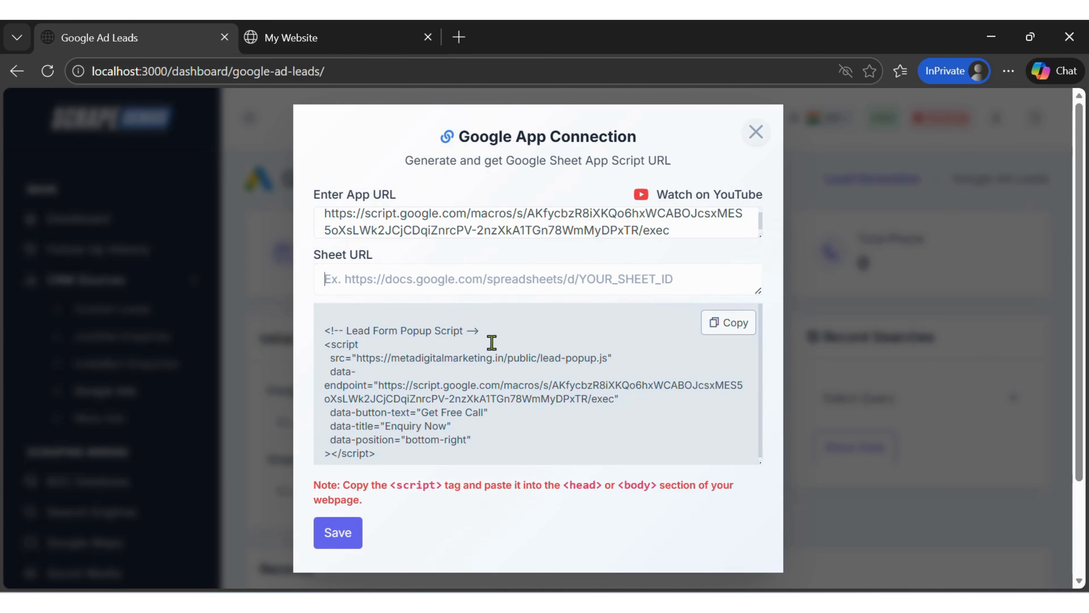
# - Copy the Leads spreadsheet's address and paste it into the Sheet URL field
pyautogui.hotkey('alt', 'Tab')
pyautogui.click(165, 39)
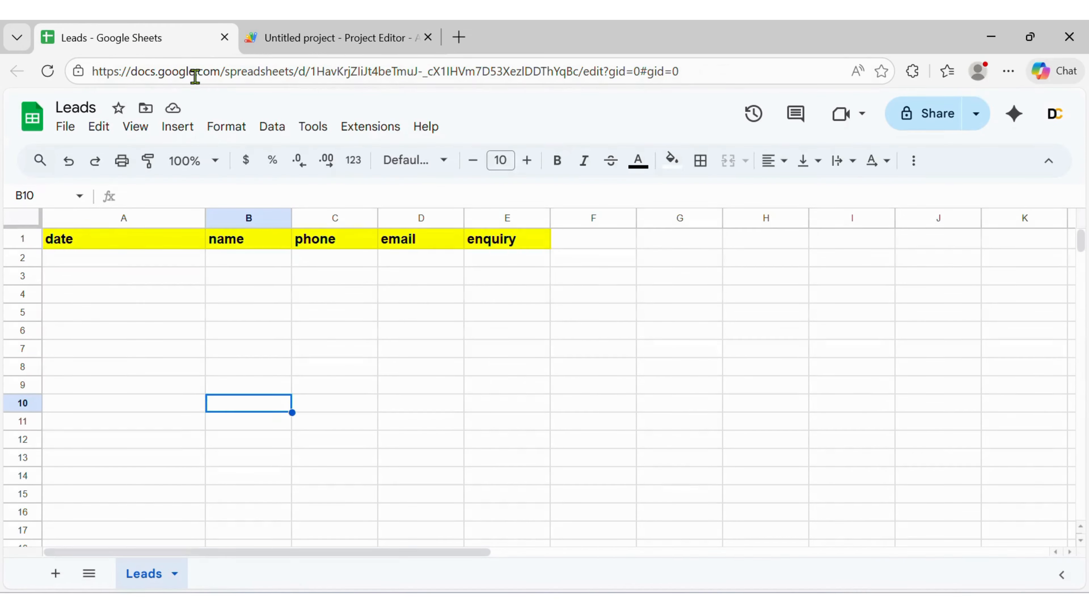
pyautogui.click(704, 72)
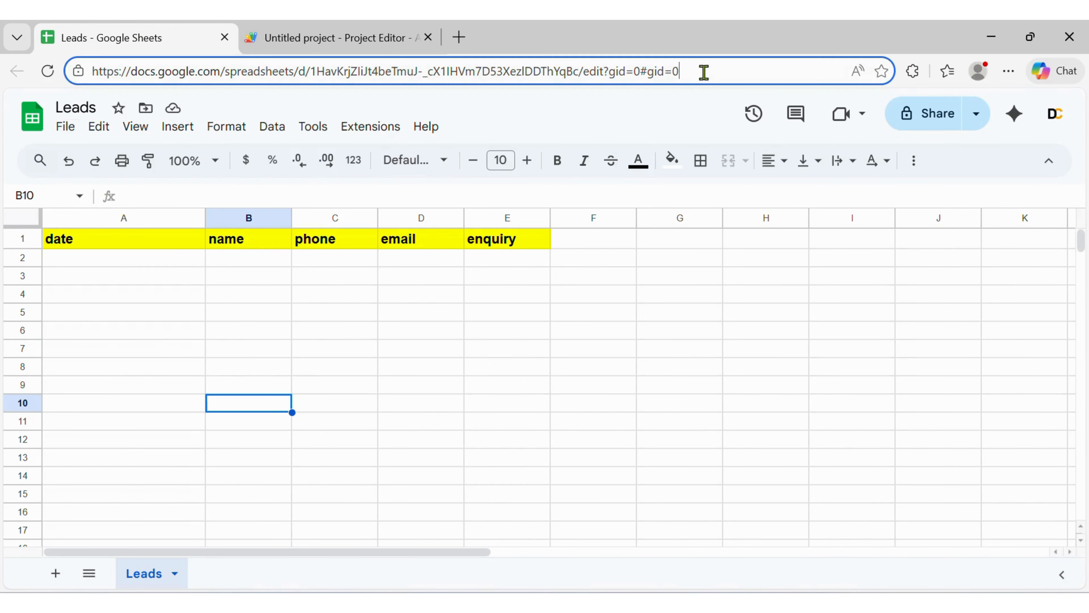
pyautogui.hotkey('ctrl', 'a')
pyautogui.hotkey('alt', 'Tab')
pyautogui.click(377, 278)
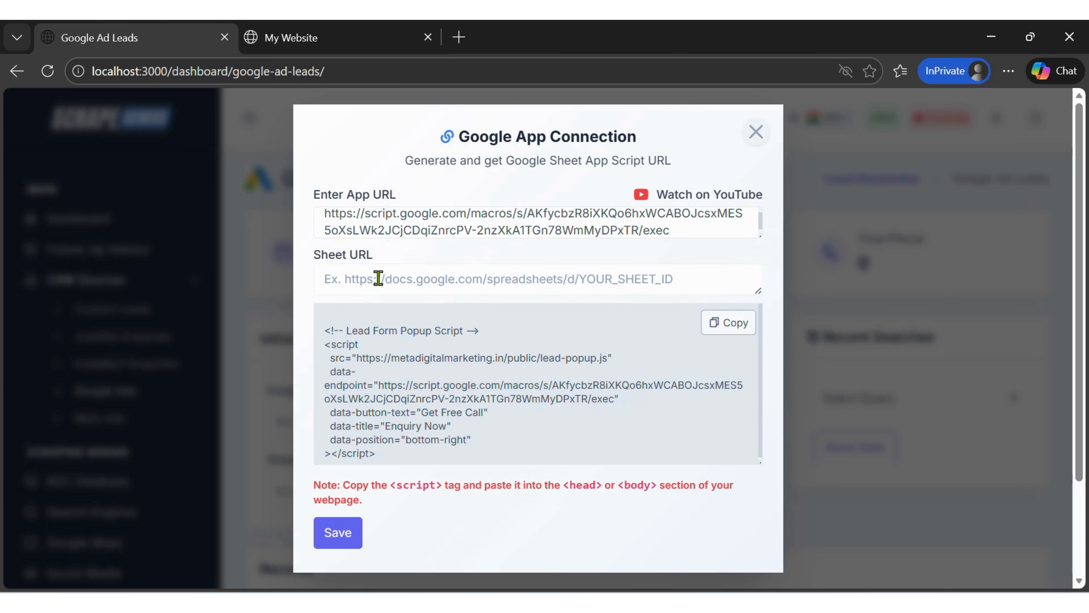
pyautogui.hotkey('ctrl', 'v')
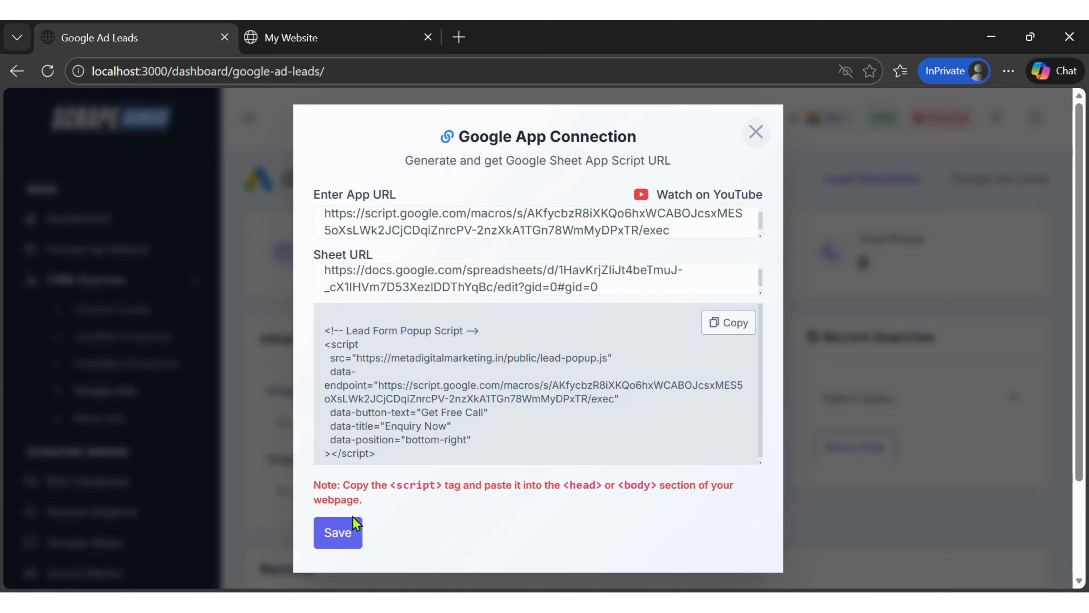
# - Save the Google App Connection settings
pyautogui.click(353, 534)
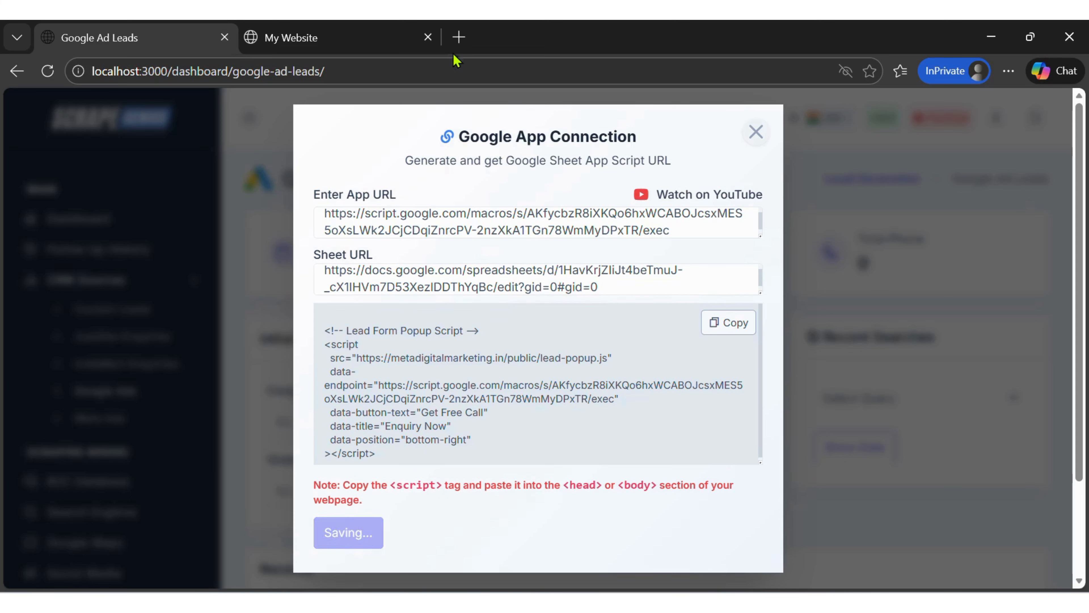
pyautogui.moveTo(379, 532); pyautogui.dragTo(517, 533)
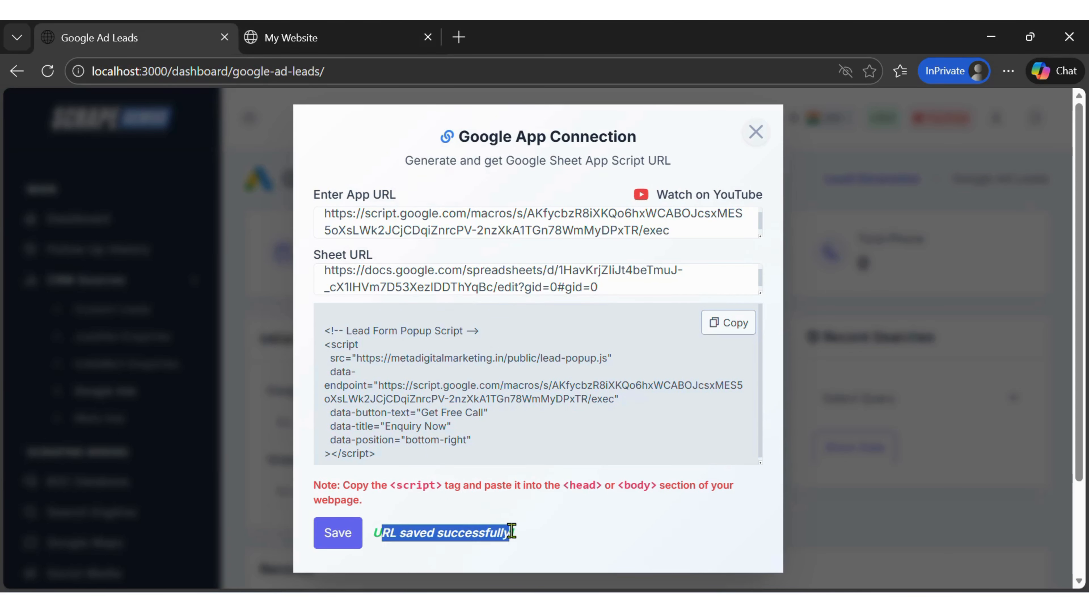
pyautogui.click(599, 544)
pyautogui.moveTo(318, 484); pyautogui.dragTo(390, 494)
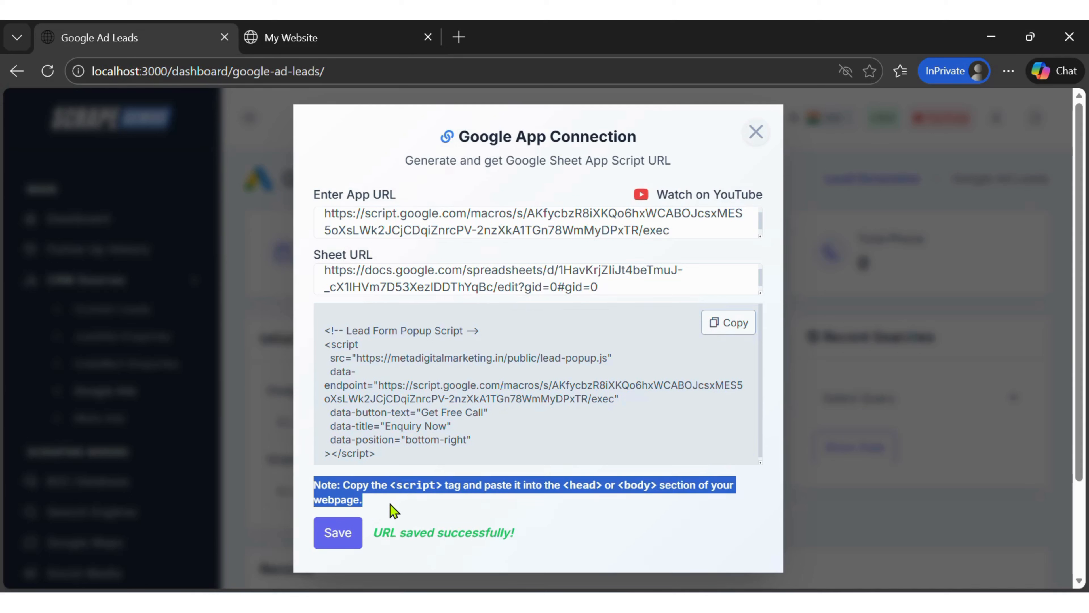
# - Copy the lead form popup script snippet from the connection dialog and switch to the code editor
pyautogui.click(390, 492)
pyautogui.click(728, 324)
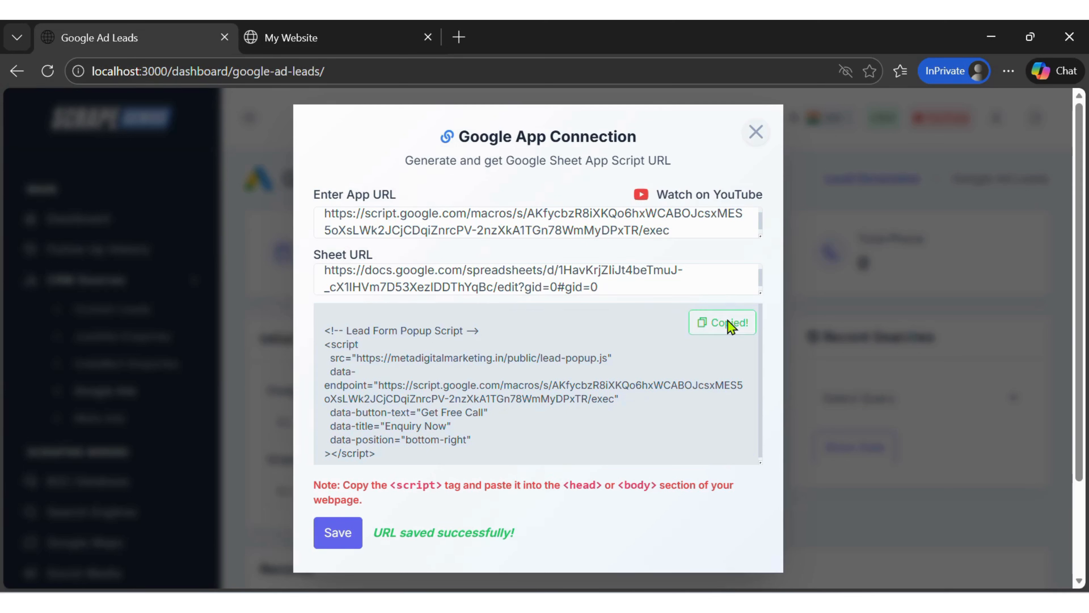
pyautogui.hotkey('alt', 'Tab')
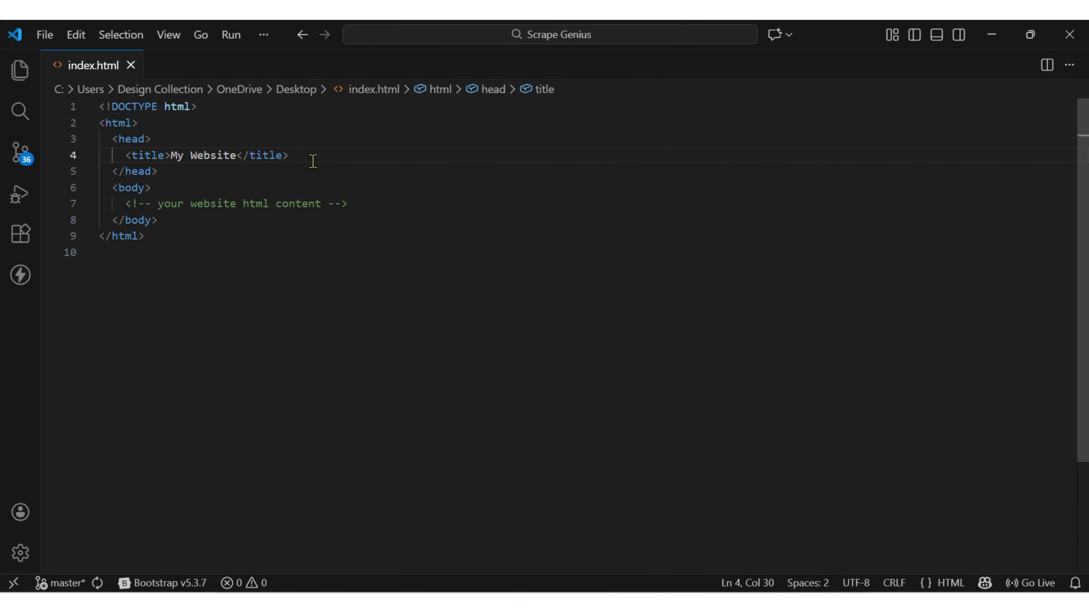
# - Paste the popup script into the head of index.html below the title and indent it
pyautogui.press('Return')
pyautogui.hotkey('ctrl', 'v')
pyautogui.hotkey('shift', 'Up')
pyautogui.hotkey('shift', 'Up')
pyautogui.hotkey('shift', 'Up')
pyautogui.hotkey('shift', 'Up')
pyautogui.hotkey('shift', 'Up')
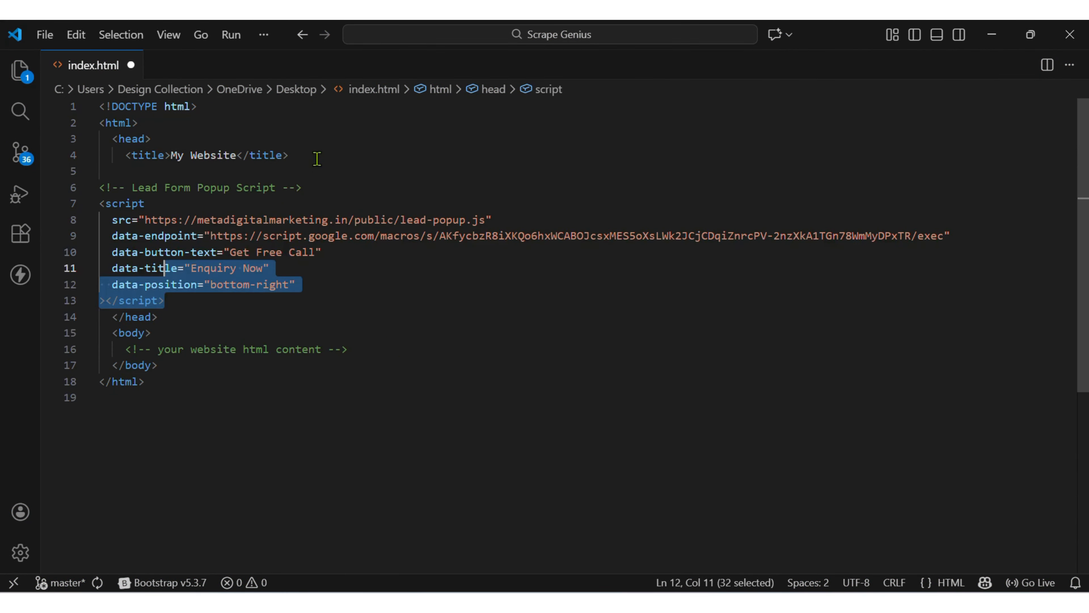
pyautogui.hotkey('shift', 'Up')
pyautogui.hotkey('shift', 'Up')
pyautogui.press('Tab')
pyautogui.press('Up')
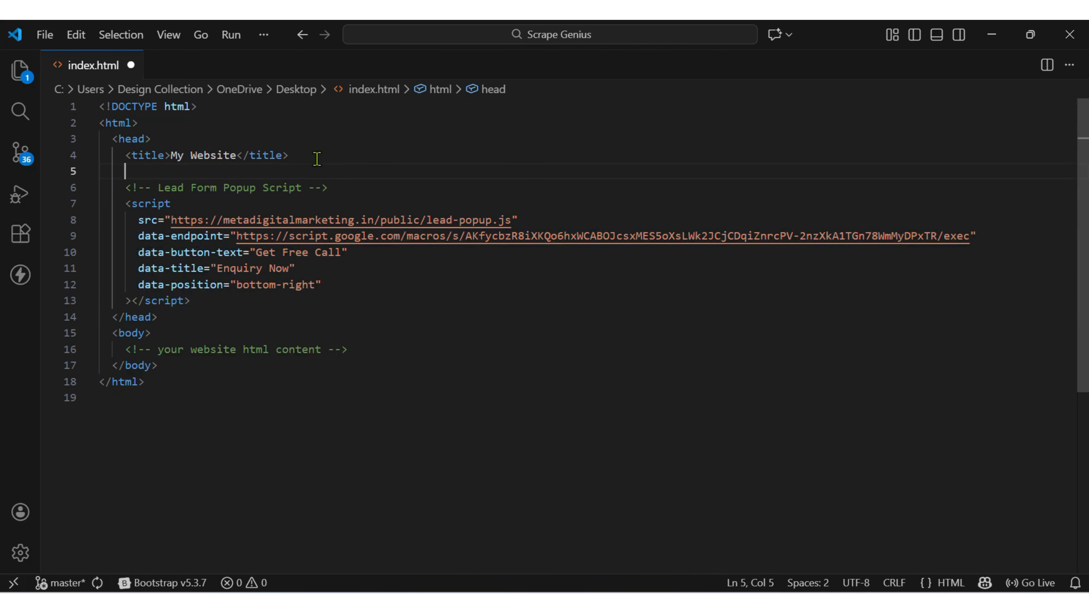
# - Remove the blank line above the script comment and save index.html
pyautogui.hotkey('ctrl', 'shift', 'k')
pyautogui.click(432, 282)
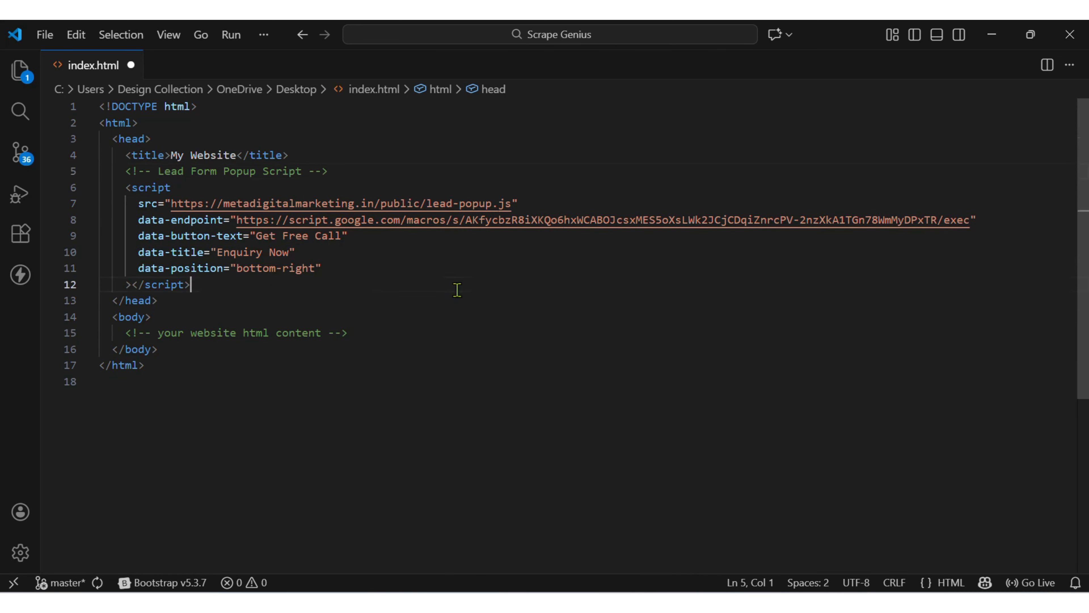
pyautogui.hotkey('ctrl', 's')
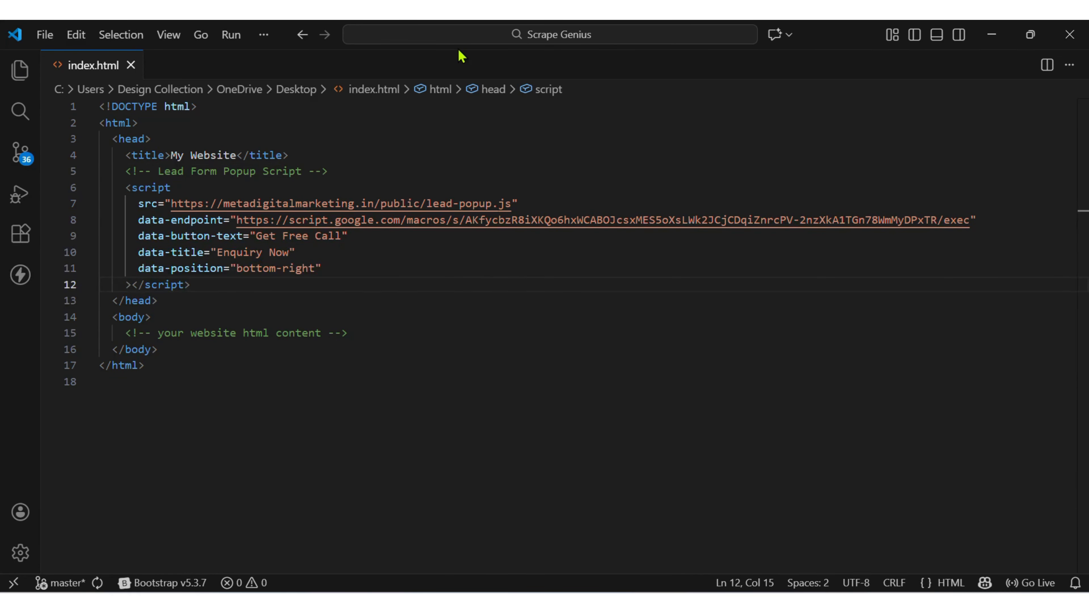
# - Share the Leads spreadsheet with the copied service account e-mail as Viewer and send the invitation
pyautogui.hotkey('alt', 'Tab')
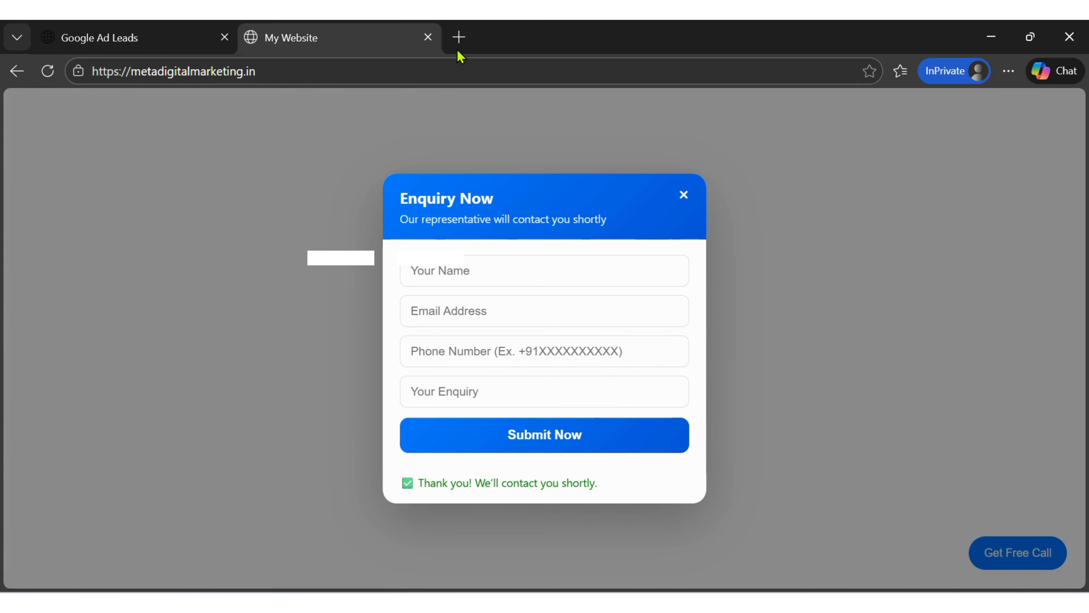
pyautogui.hotkey('alt', 'Tab')
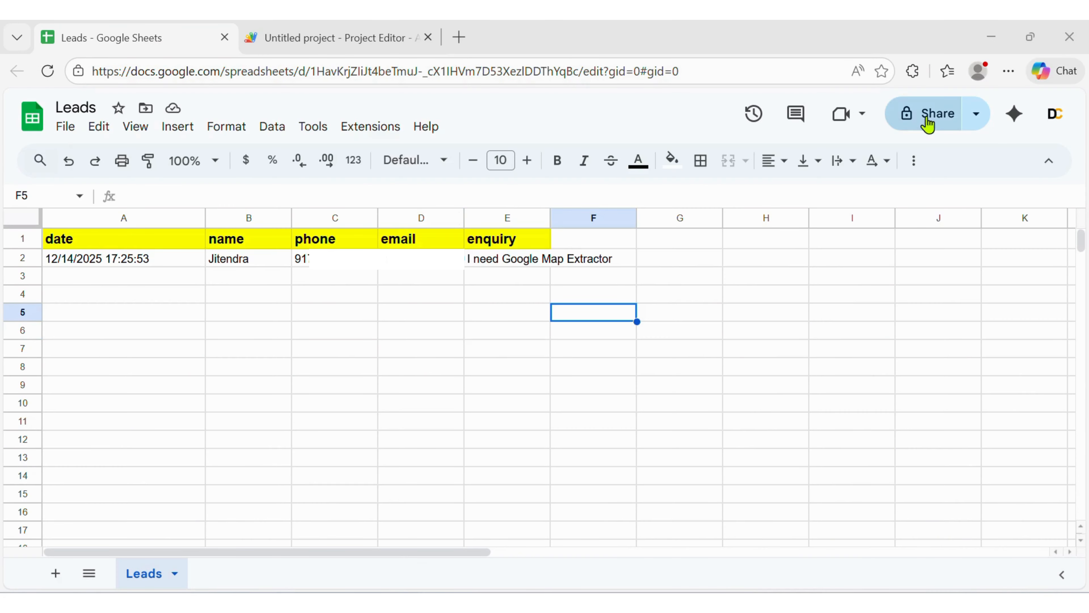
pyautogui.click(933, 116)
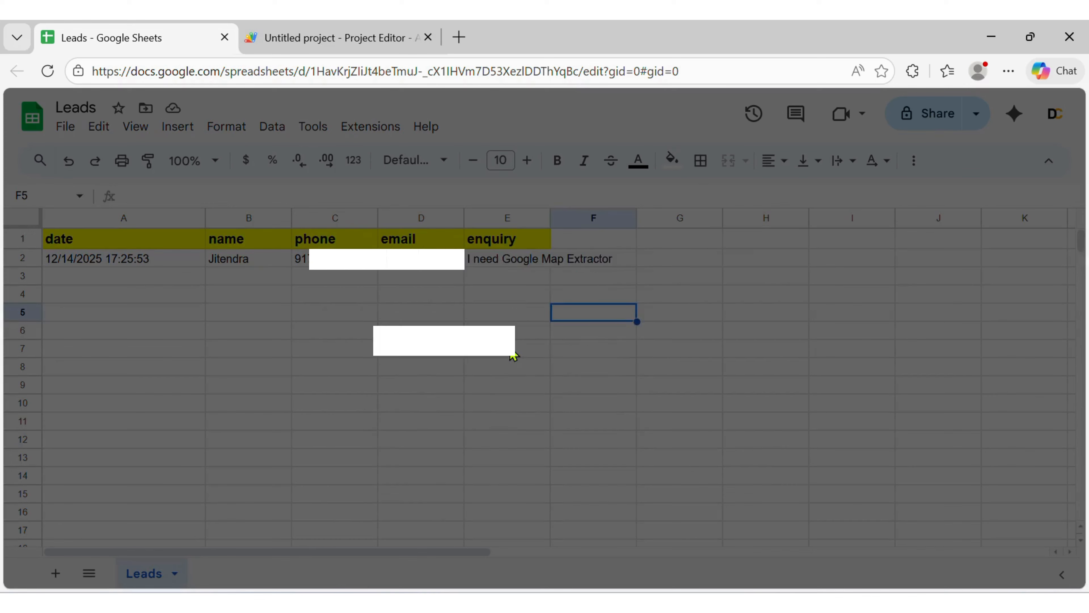
pyautogui.hotkey('ctrl', 'v')
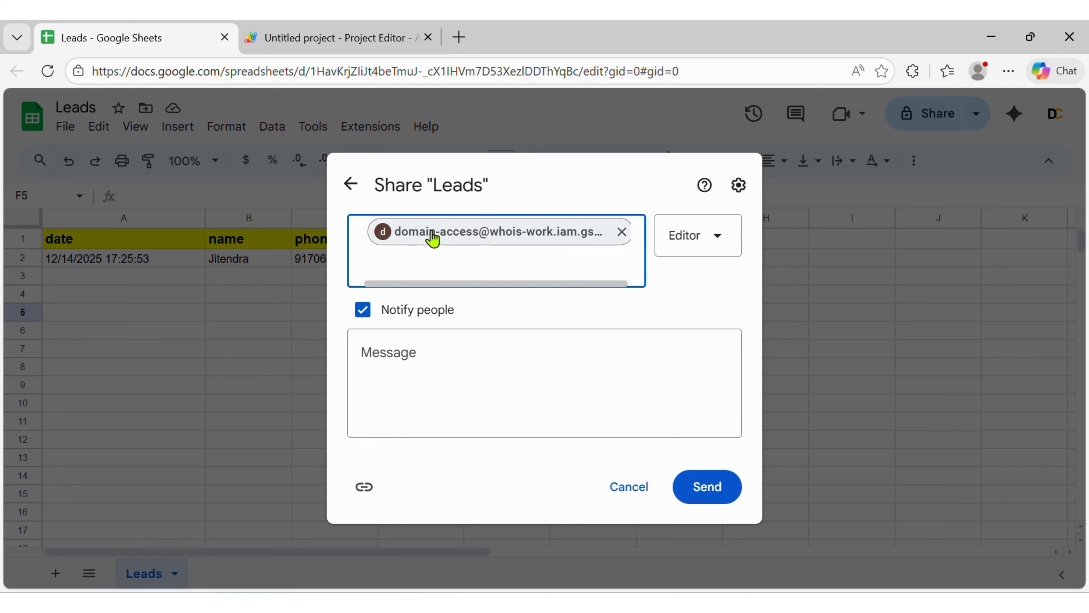
pyautogui.moveTo(433, 238)
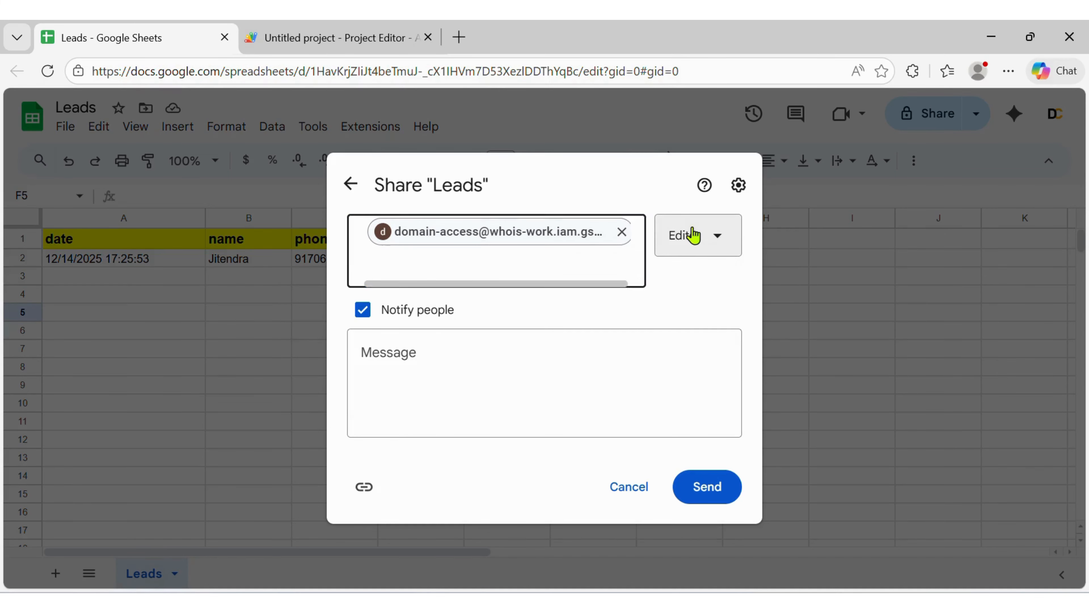
pyautogui.click(693, 236)
pyautogui.click(663, 287)
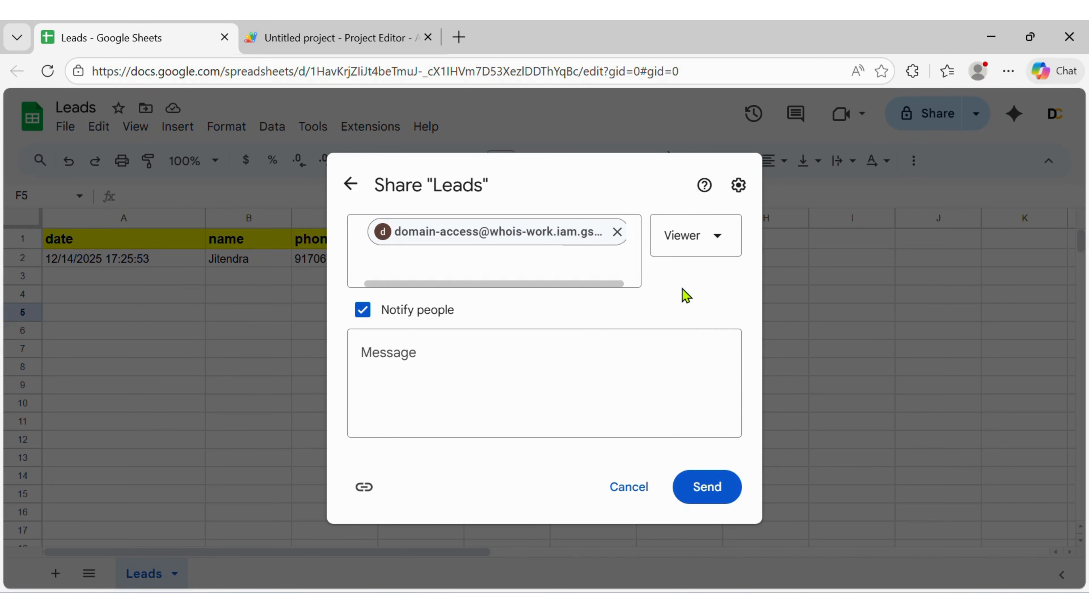
pyautogui.click(699, 493)
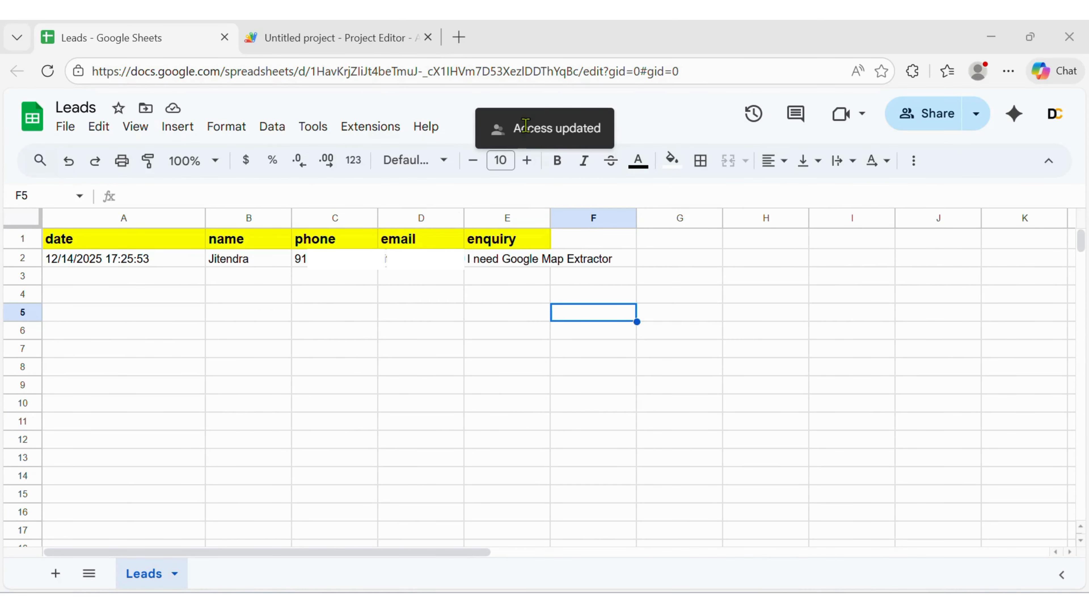
# - Copy the spreadsheet's address, close the Google App Connection dialog, and paste it into the Google Sheet URL field
pyautogui.click(708, 71)
pyautogui.click(358, 477)
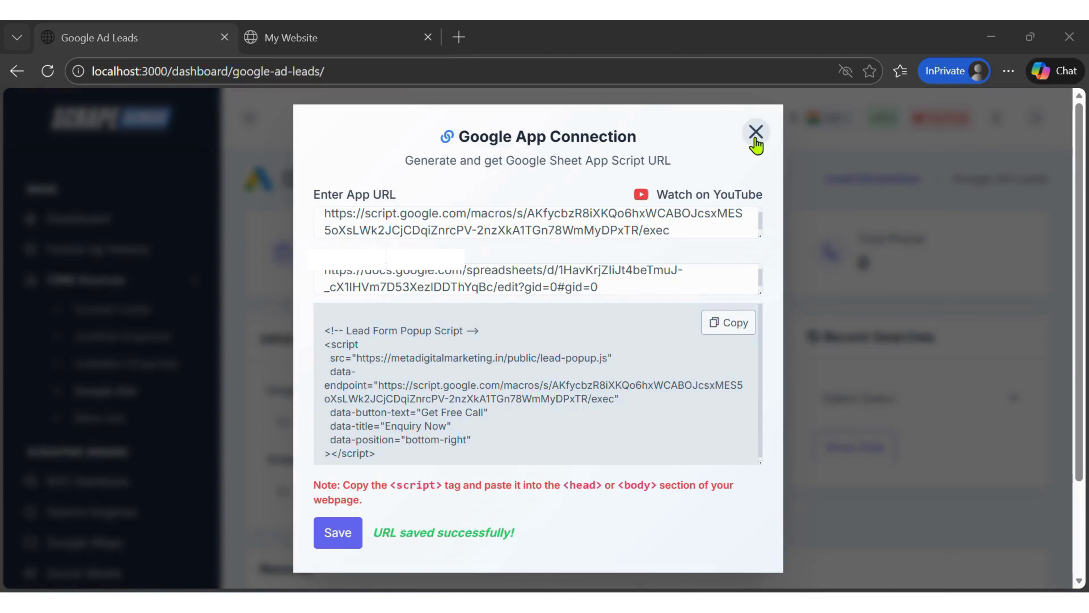
pyautogui.click(755, 132)
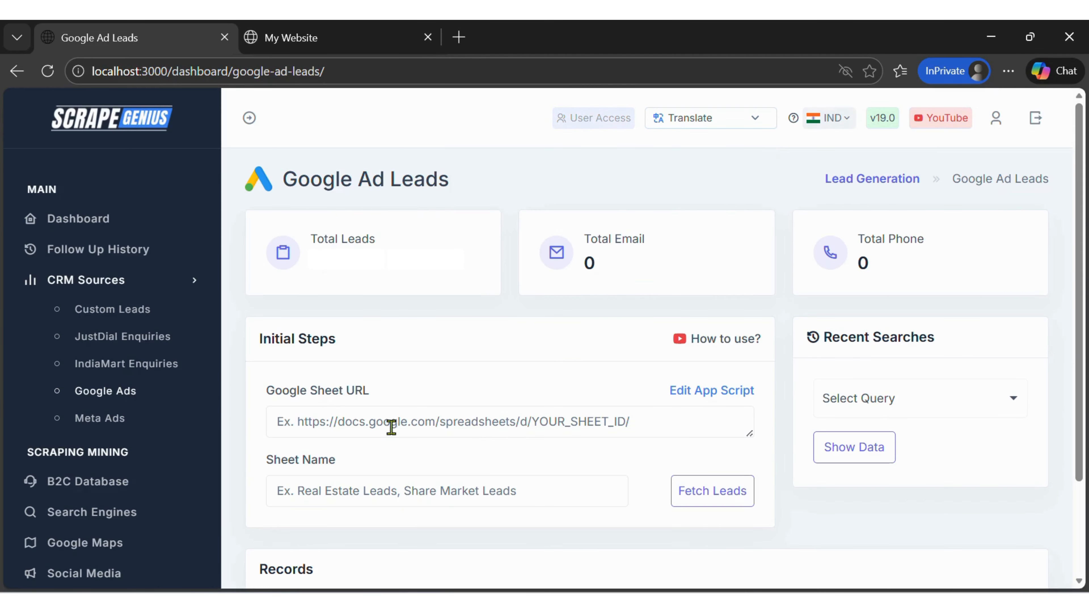
pyautogui.hotkey('ctrl', 'v')
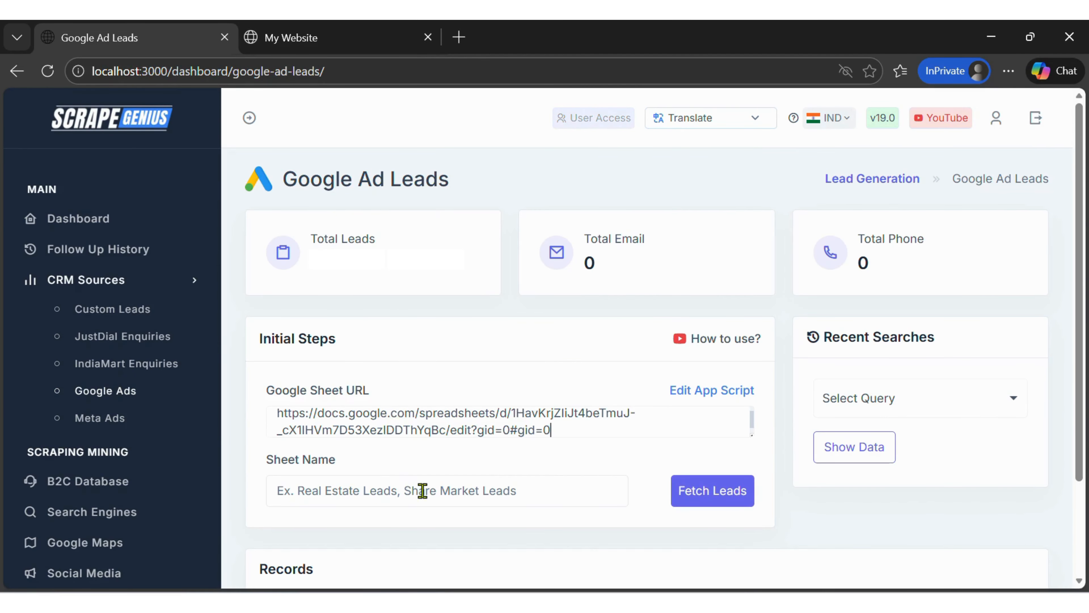
# - Set the Sheet Name to Leads, fetch the leads, and select the fetched enquiry row
pyautogui.click(403, 496)
pyautogui.write('Leads')
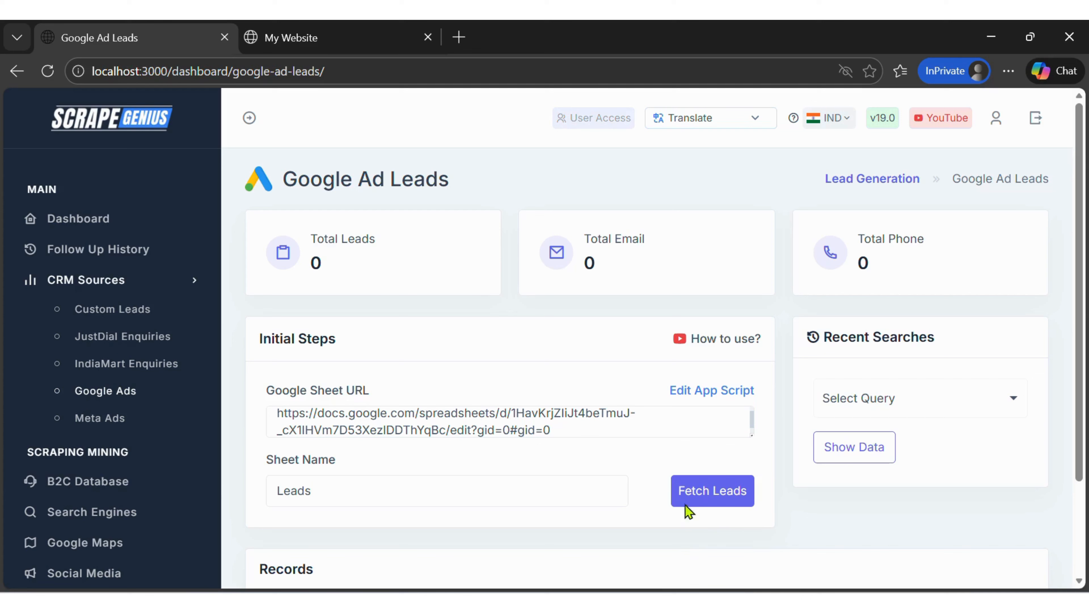
pyautogui.click(718, 506)
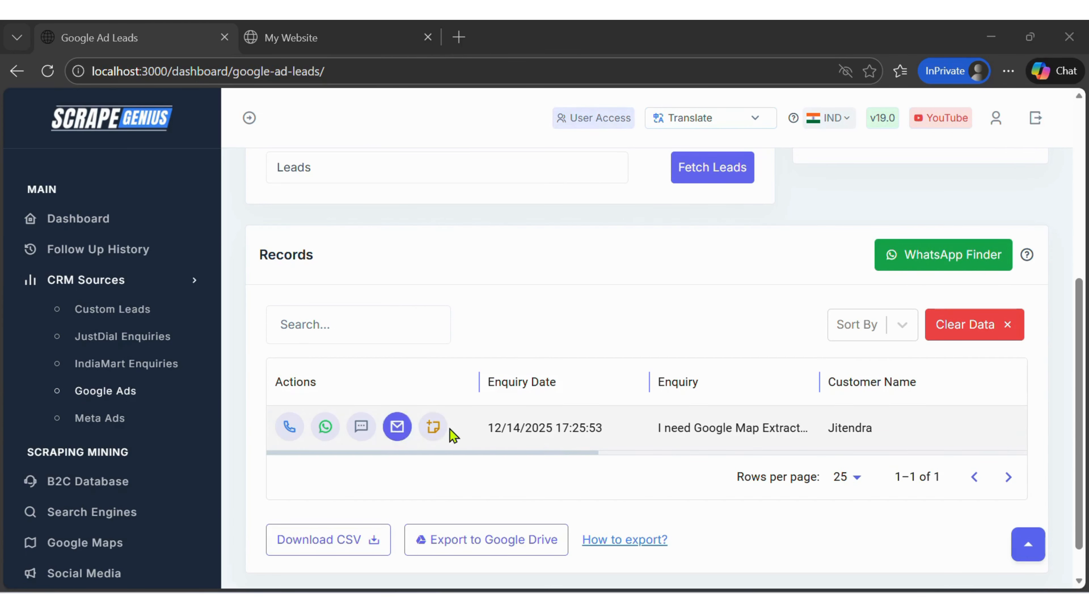
pyautogui.click(436, 429)
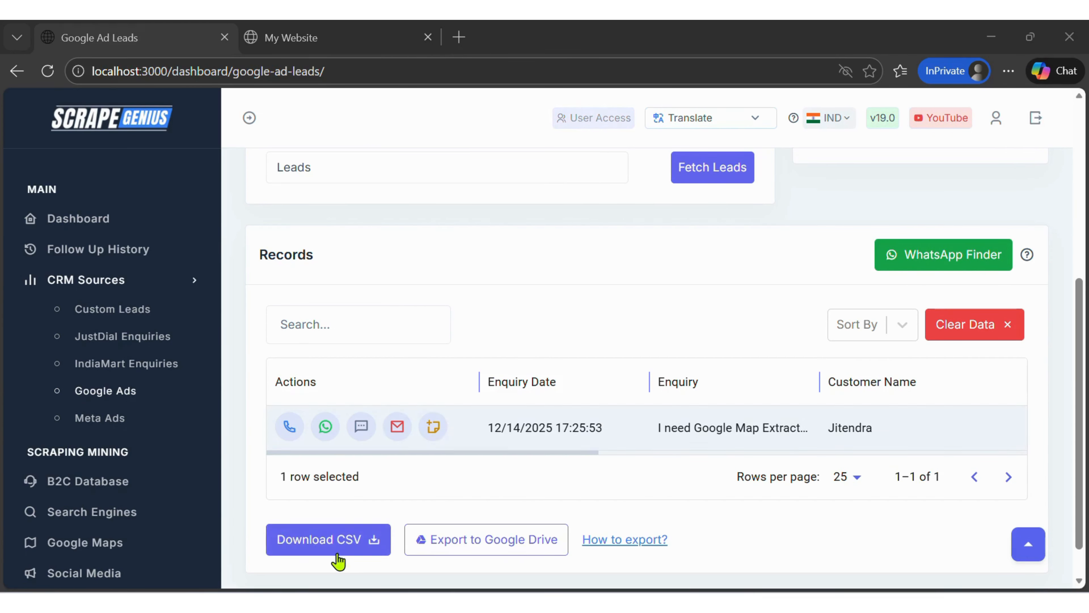